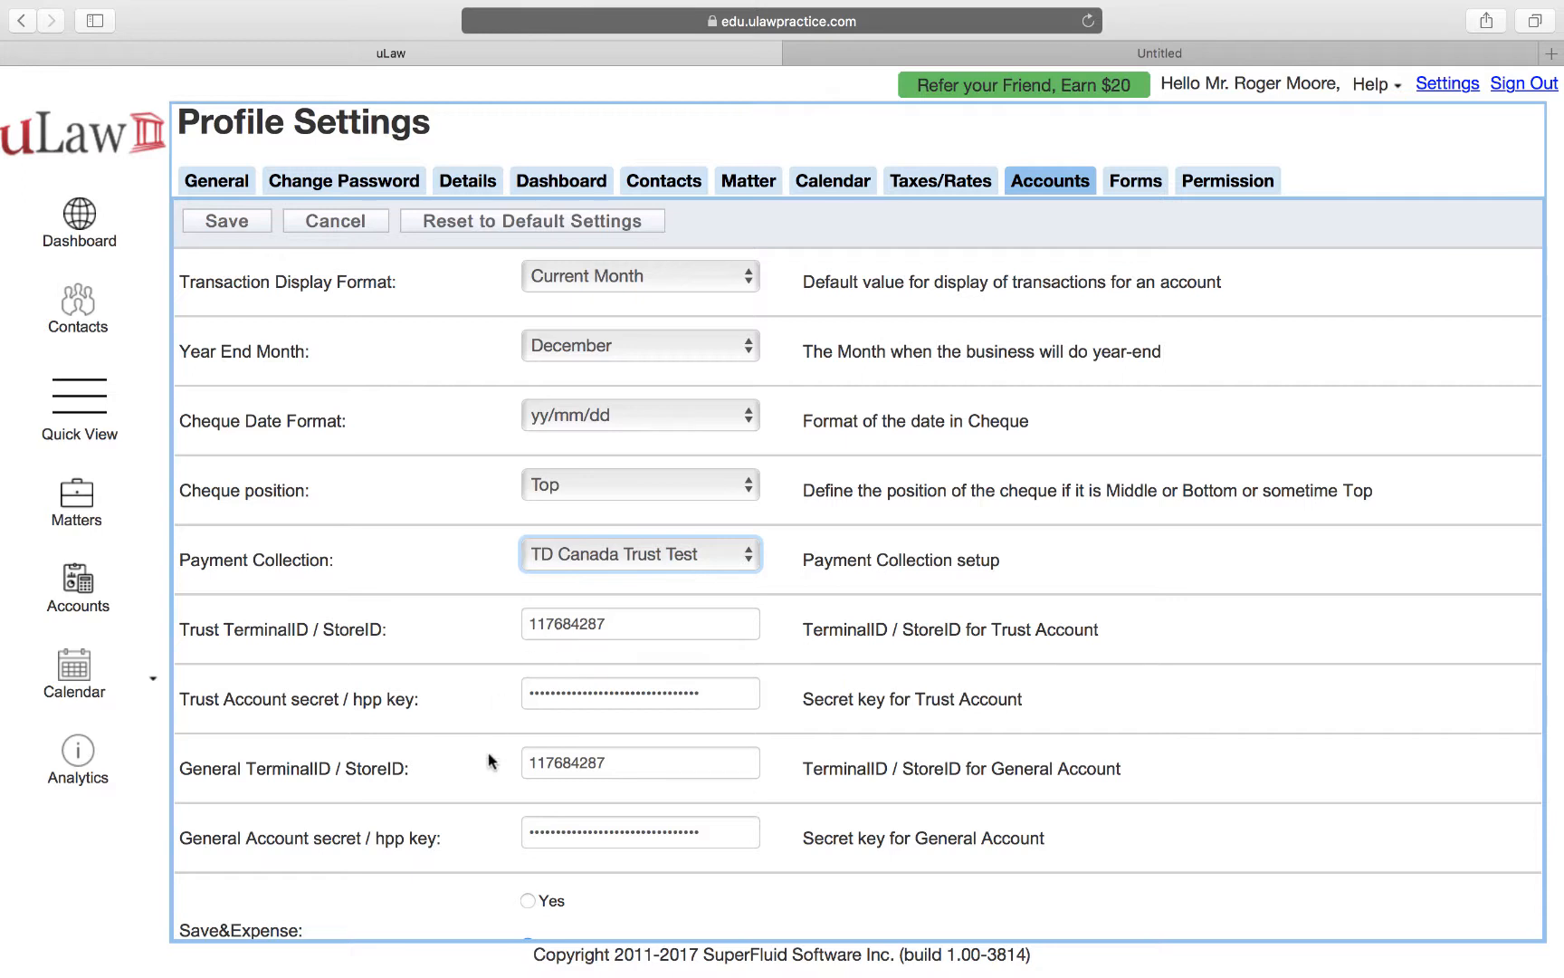
- Save the Accounts profile settings containing the payment collection setup
{"action": "left_click", "coordinate": [232, 225]}
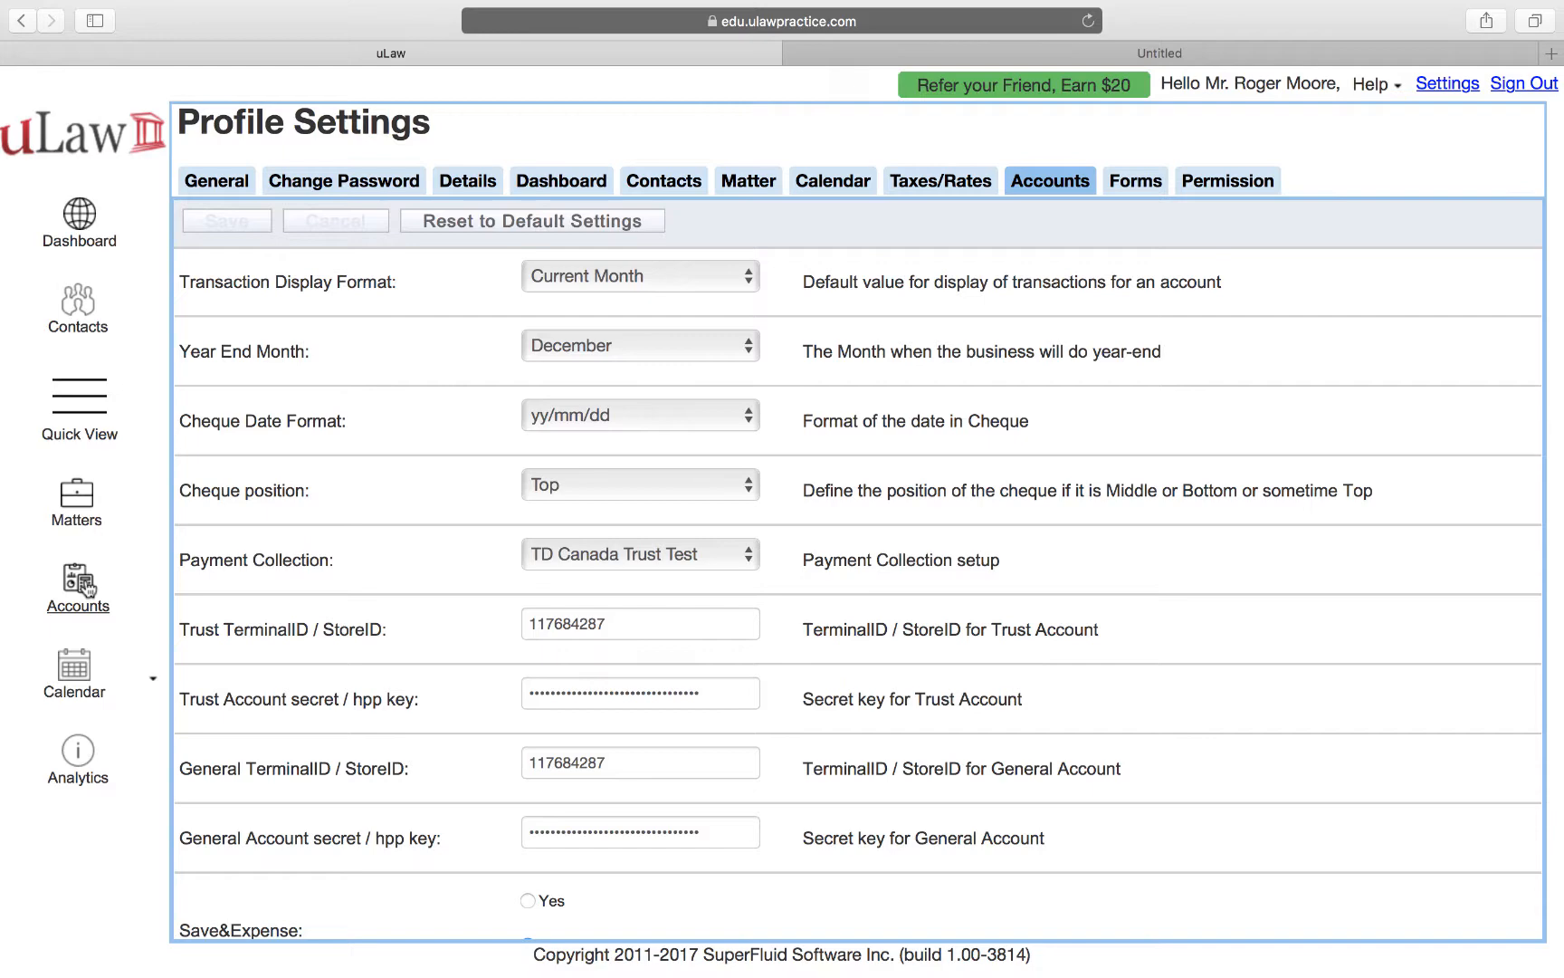
- Start a new retainer for the client's small claims matter with a received amount of $700
{"action": "left_click", "coordinate": [77, 492]}
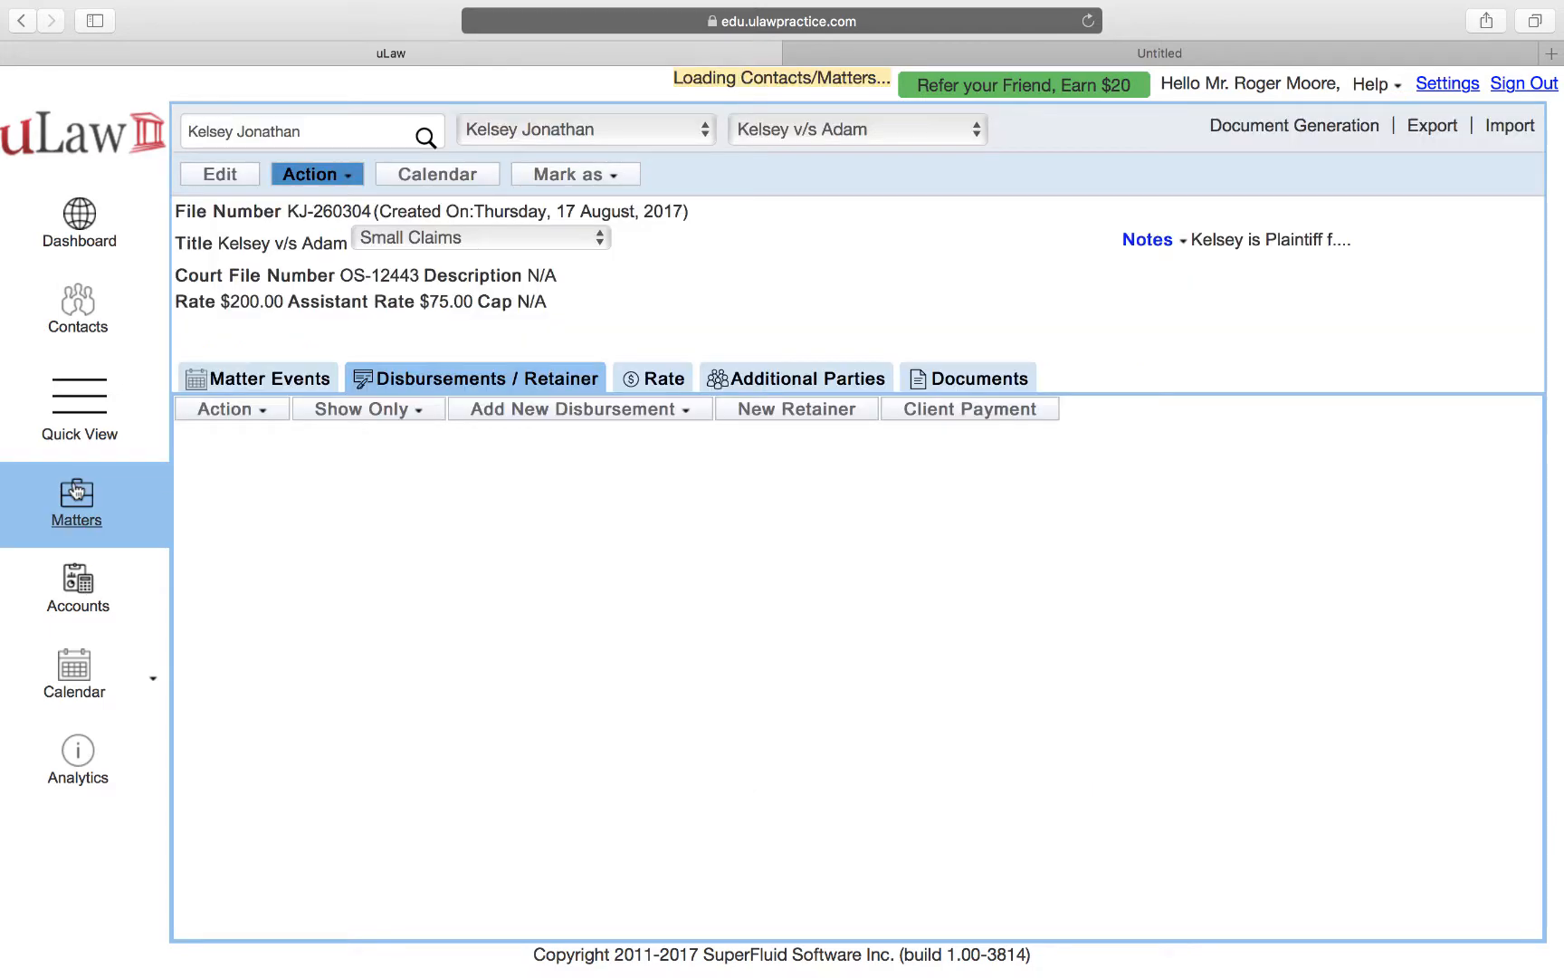
{"action": "left_click", "coordinate": [808, 405]}
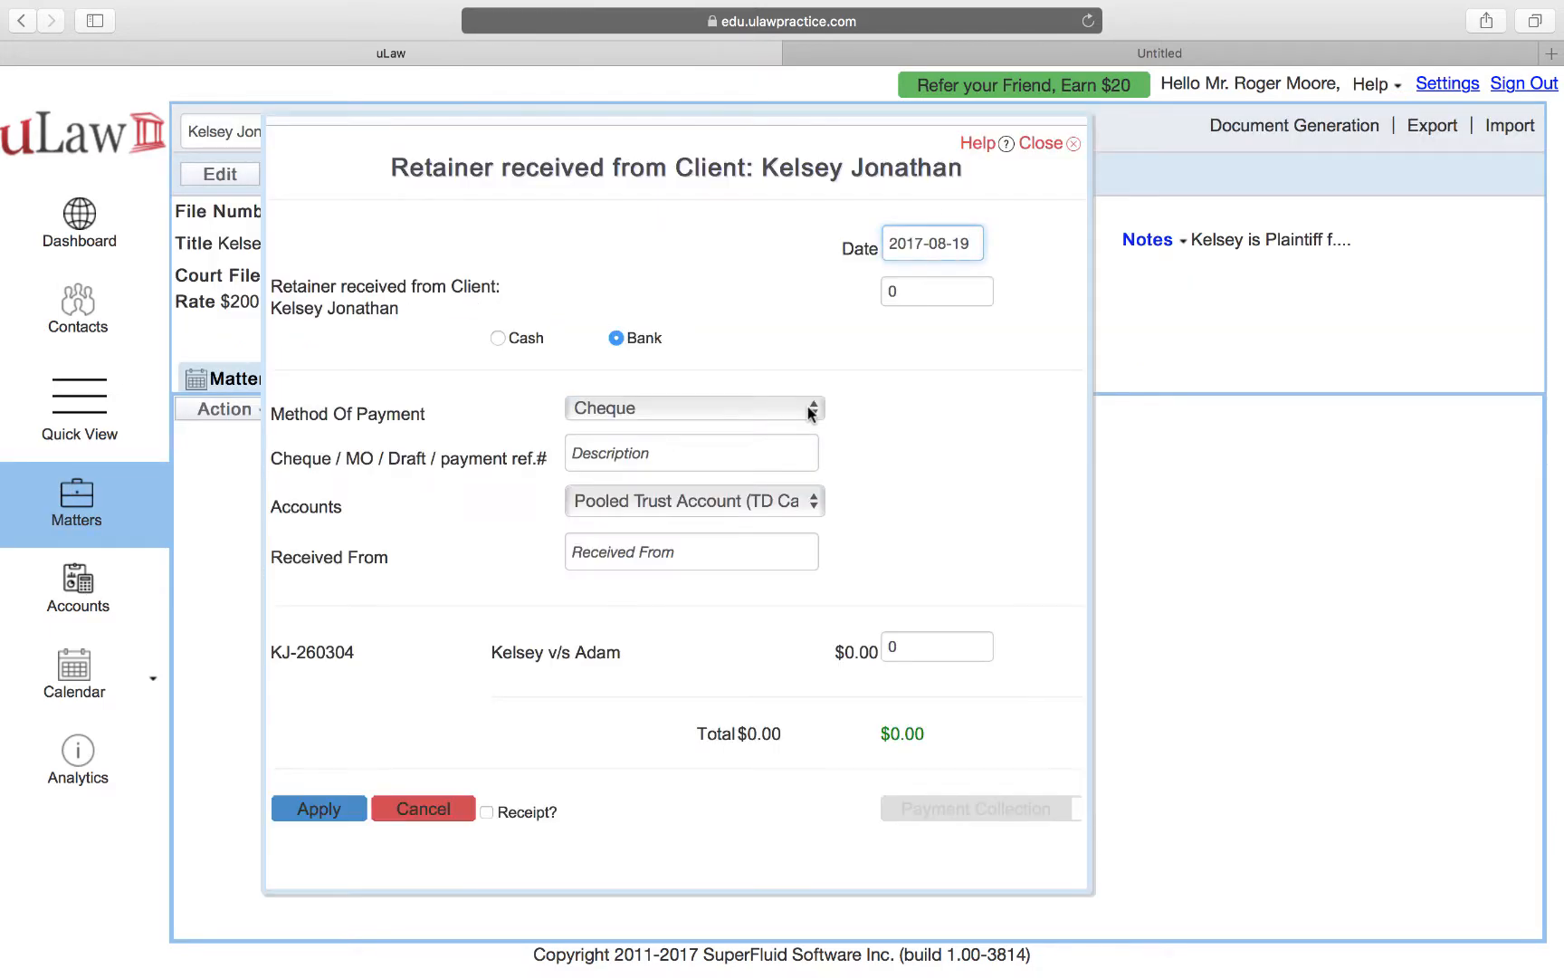
{"action": "left_click_drag", "start_coordinate": [915, 296], "coordinate": [827, 290]}
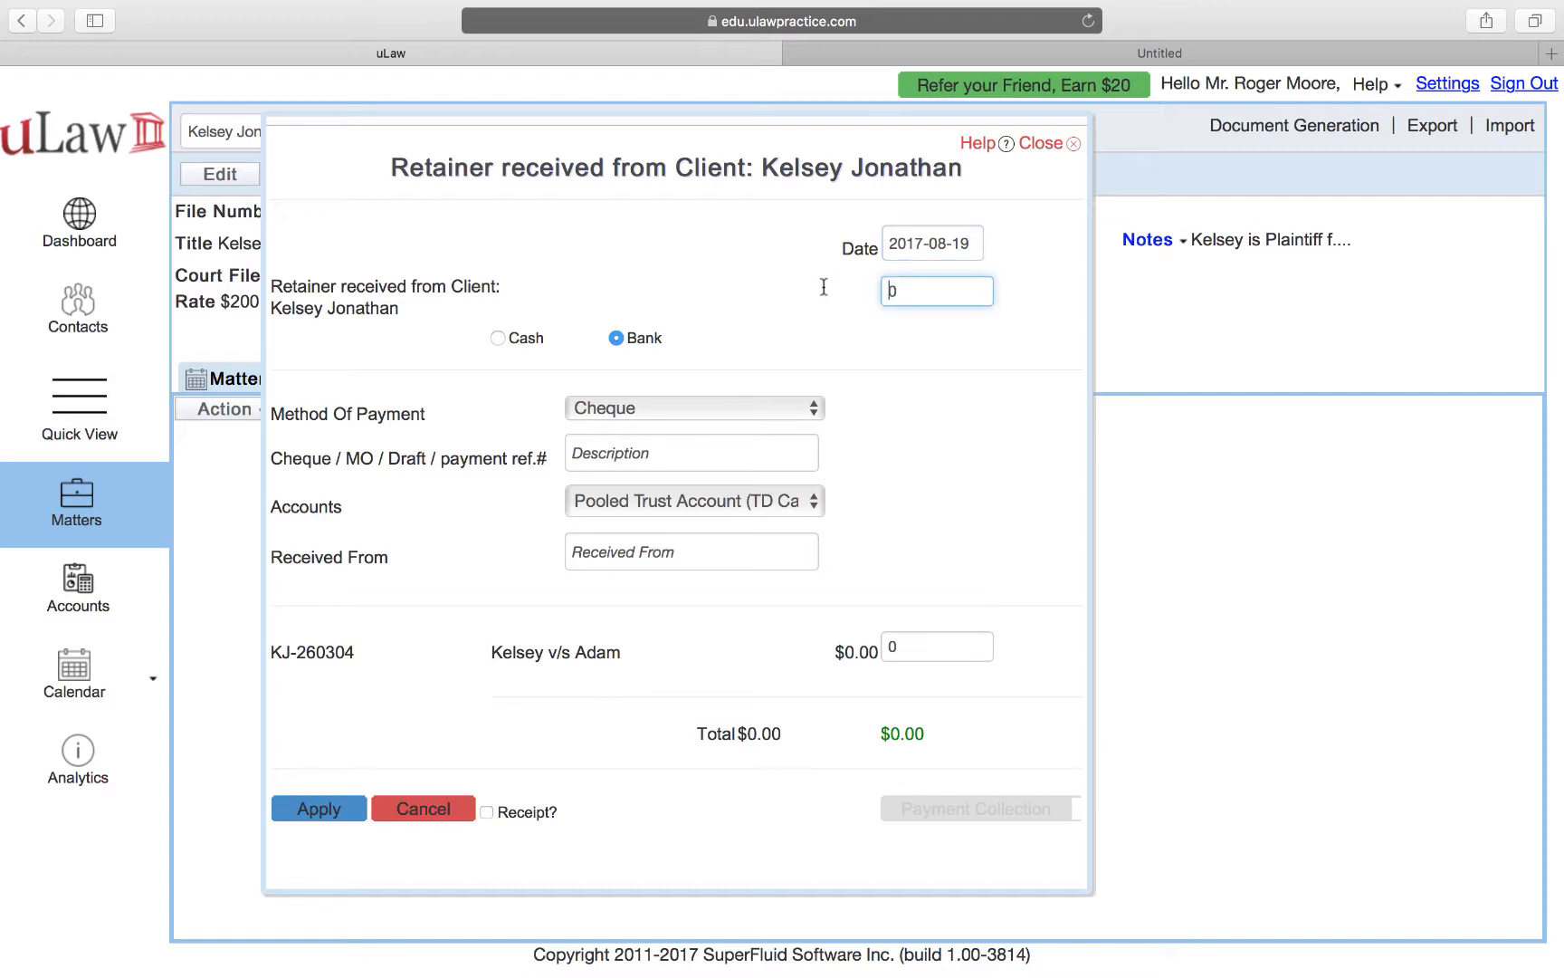
{"action": "type", "text": "700"}
{"action": "left_click", "coordinate": [1032, 453]}
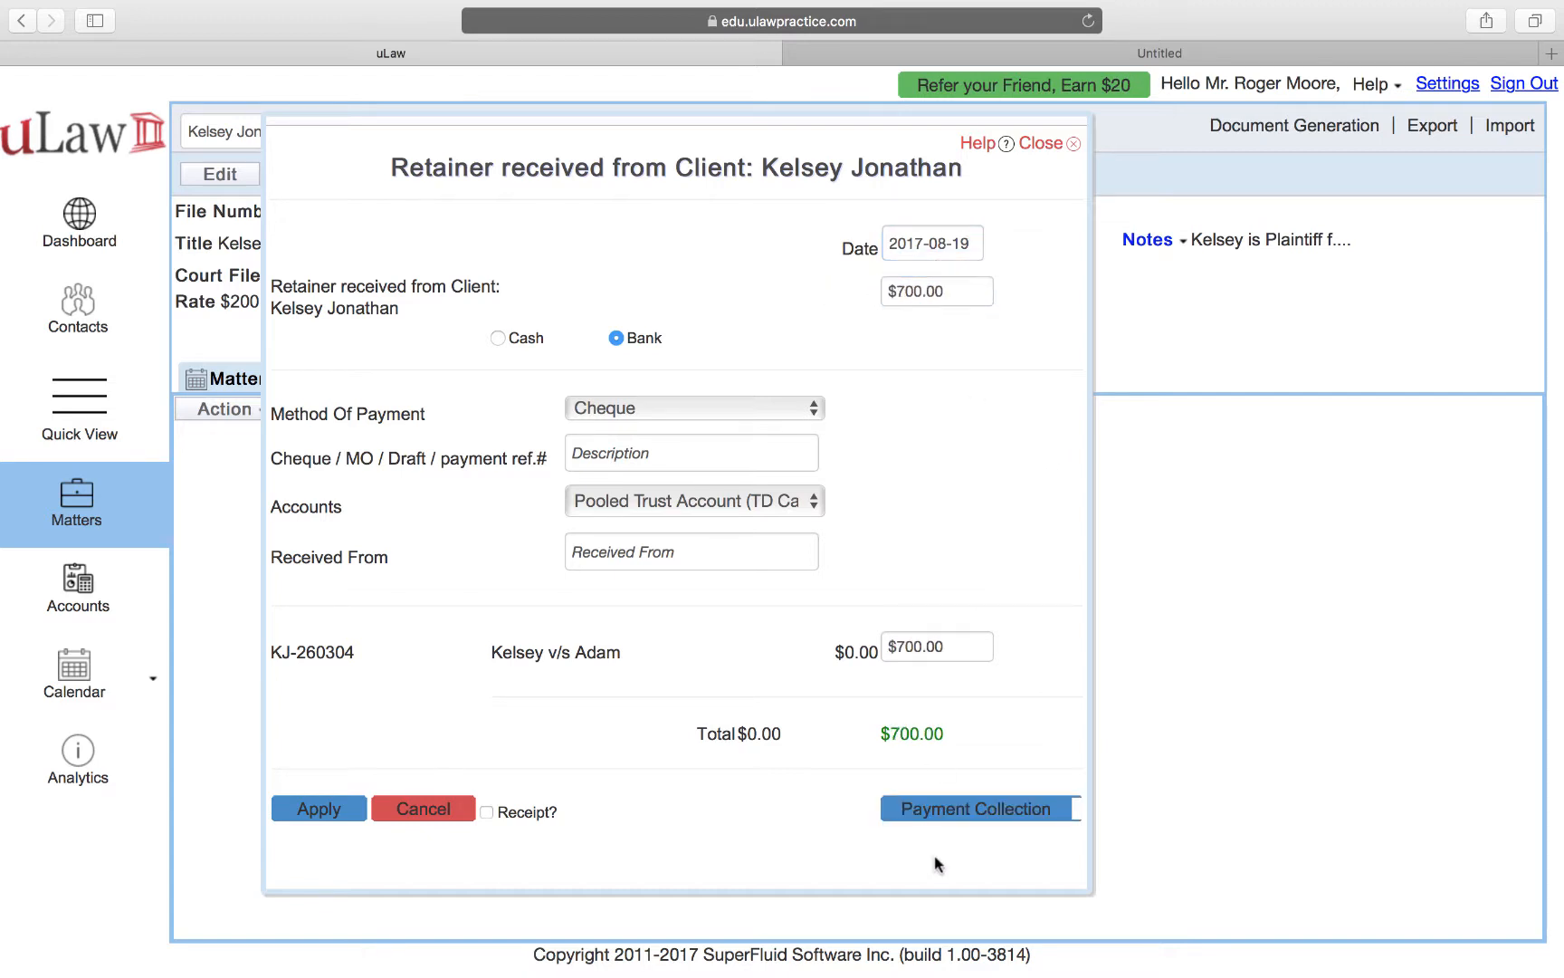
- Validate the retainer's payment collection fields and bring up the card payment form
{"action": "left_click", "coordinate": [971, 817]}
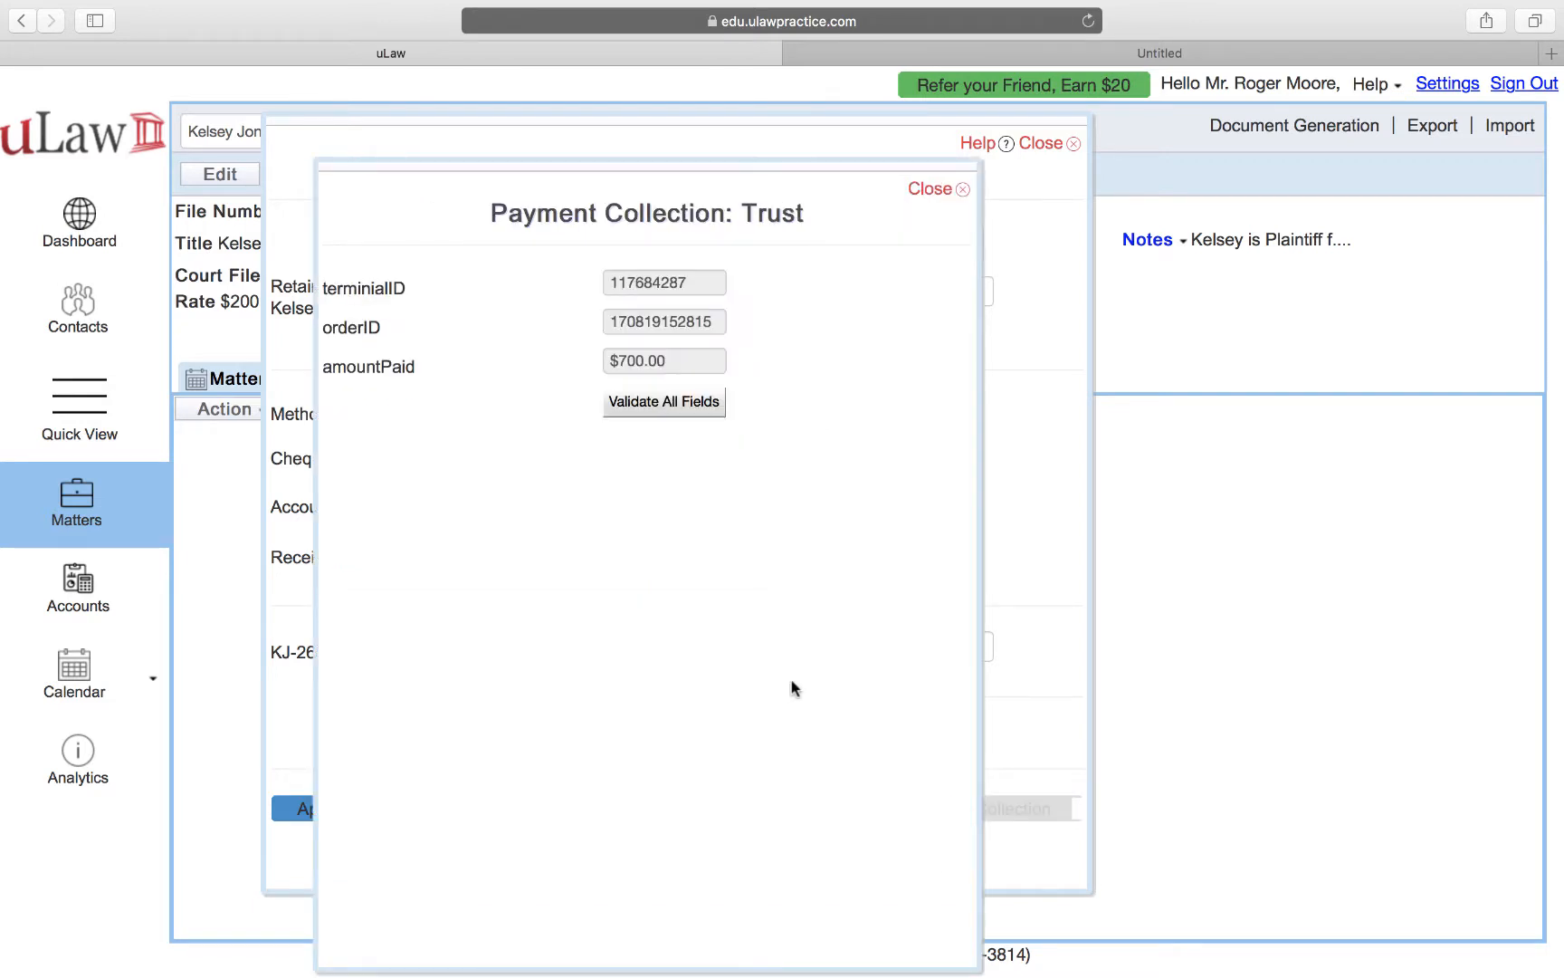
{"action": "left_click", "coordinate": [665, 415]}
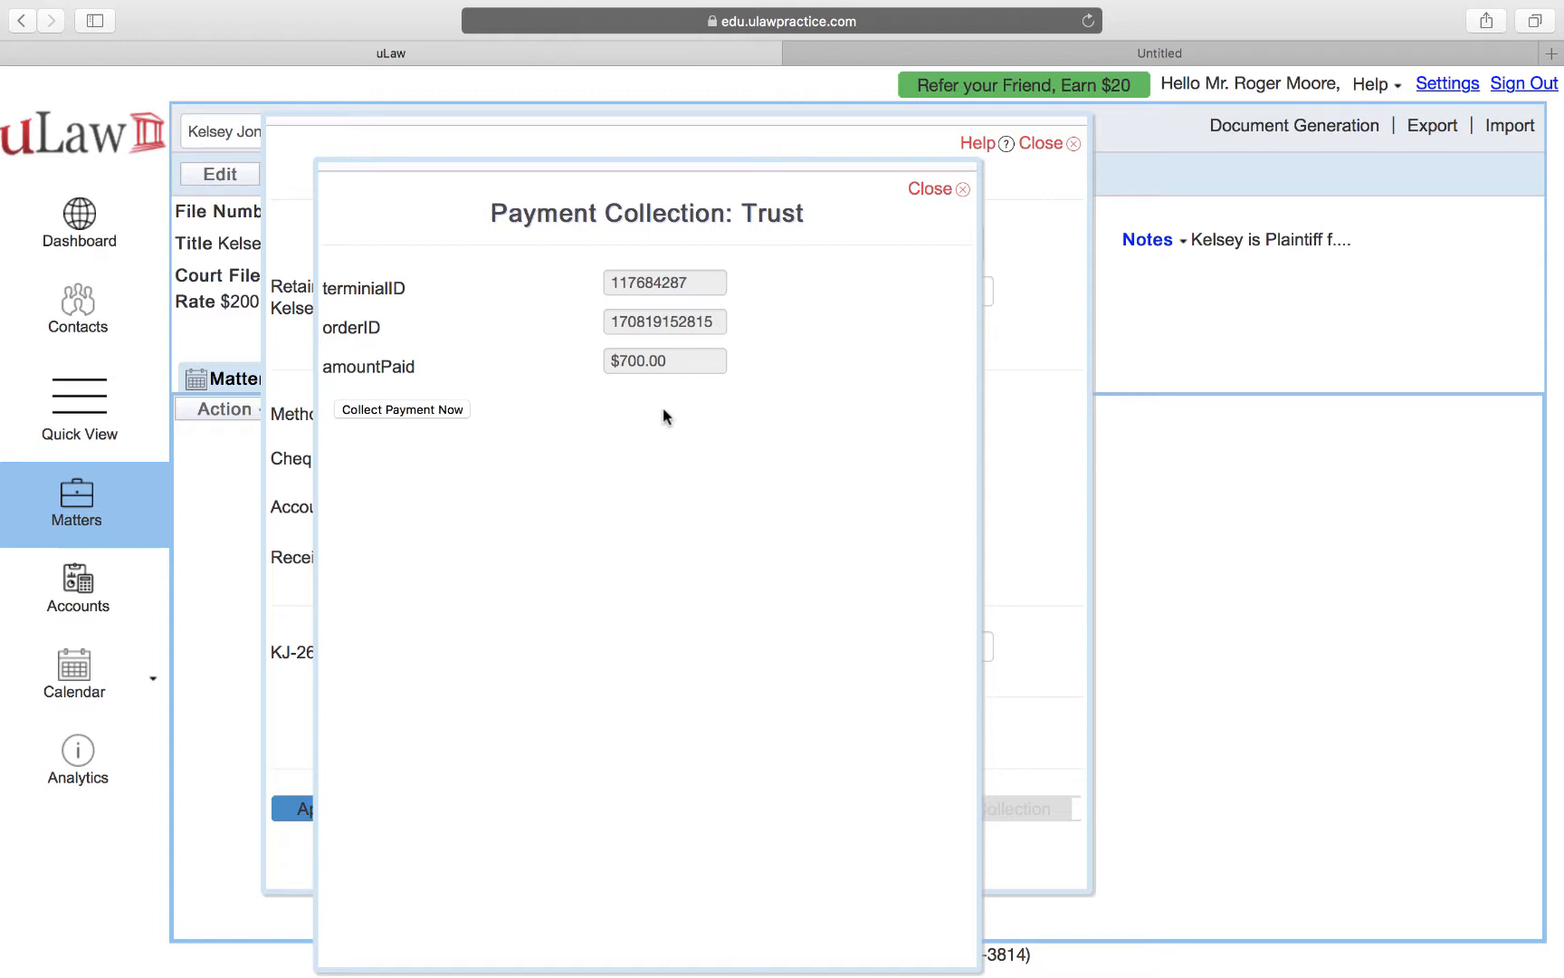
{"action": "left_click", "coordinate": [368, 409]}
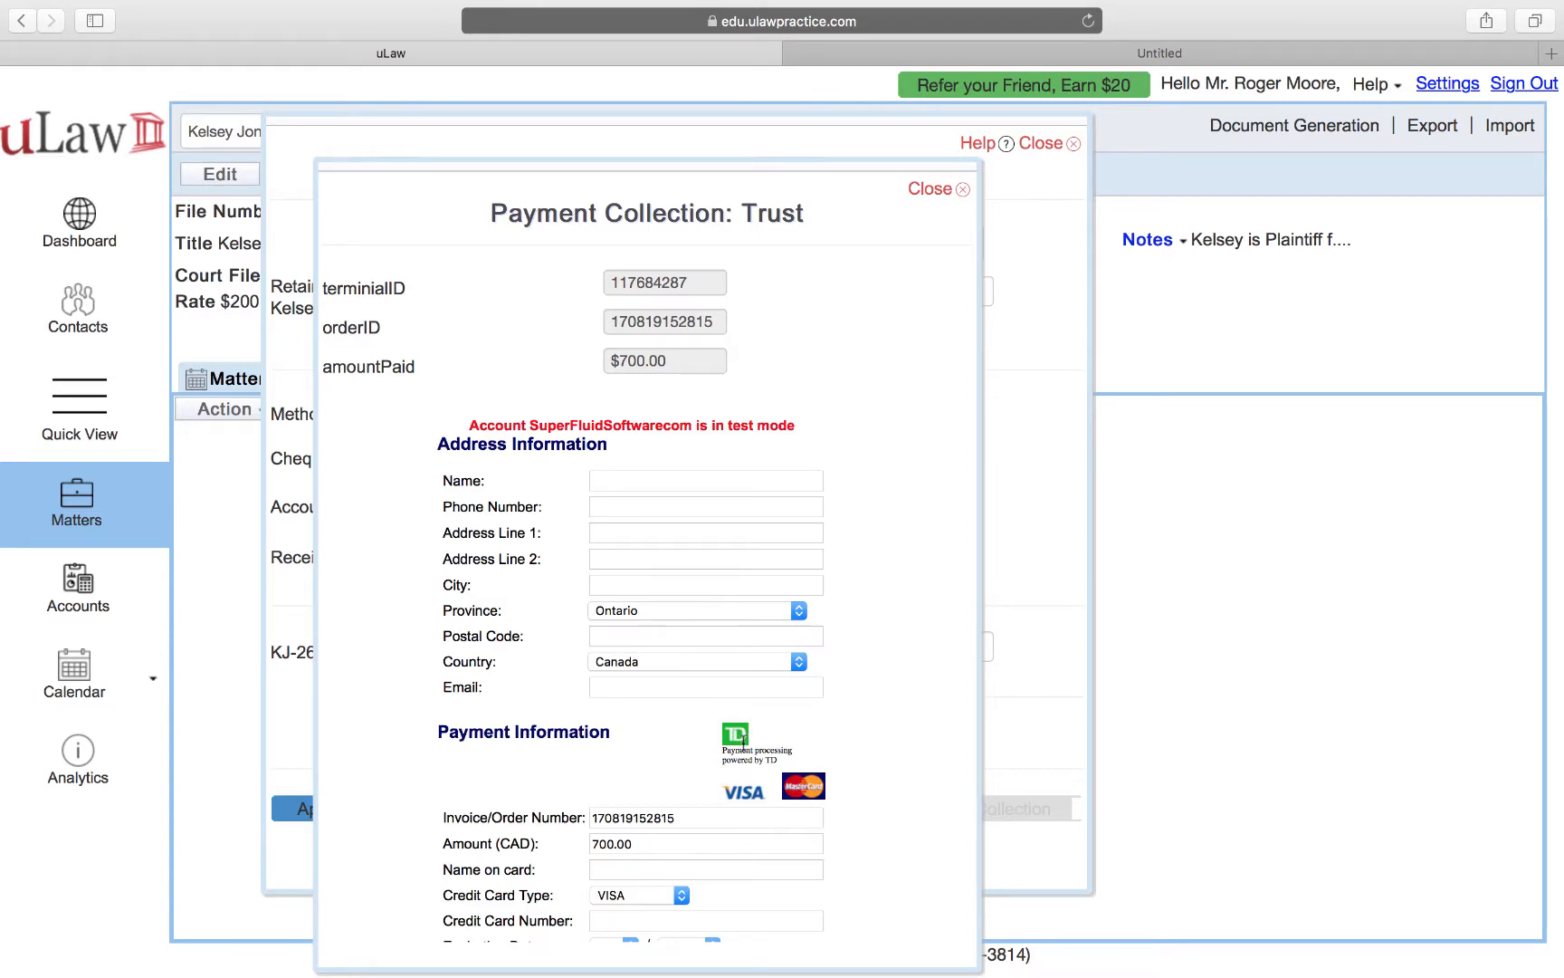
- Fill in the cardholder's name and set the credit card type to MasterCard
{"action": "scroll", "coordinate": [732, 725], "scroll_direction": "down", "scroll_amount": 2}
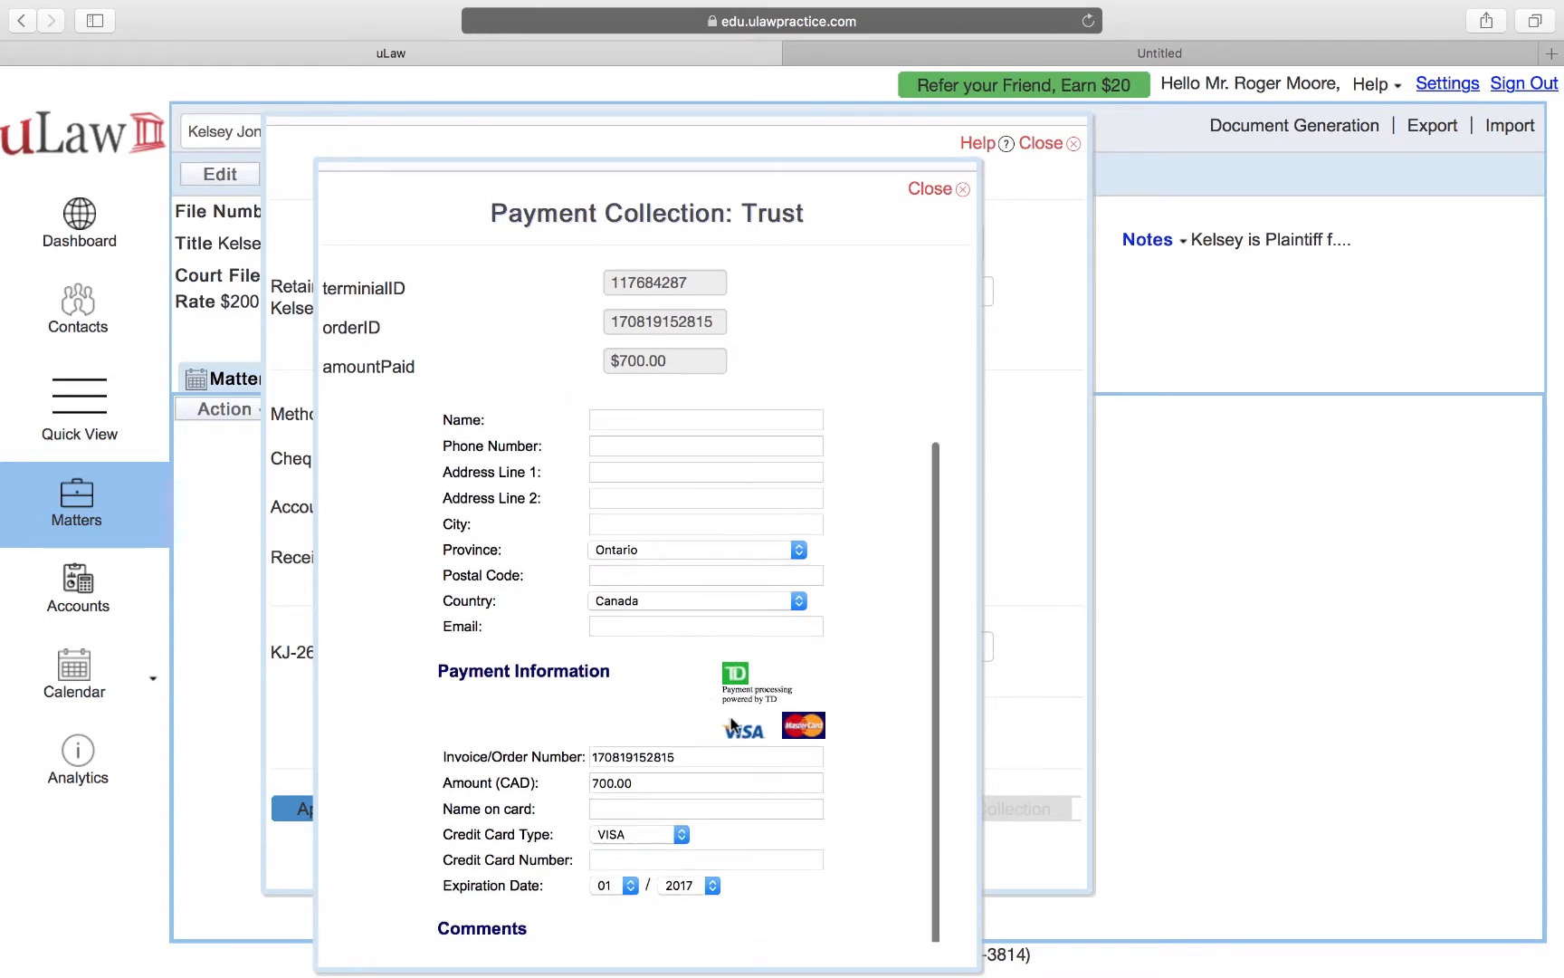
{"action": "scroll", "coordinate": [652, 725], "scroll_direction": "down", "scroll_amount": 2}
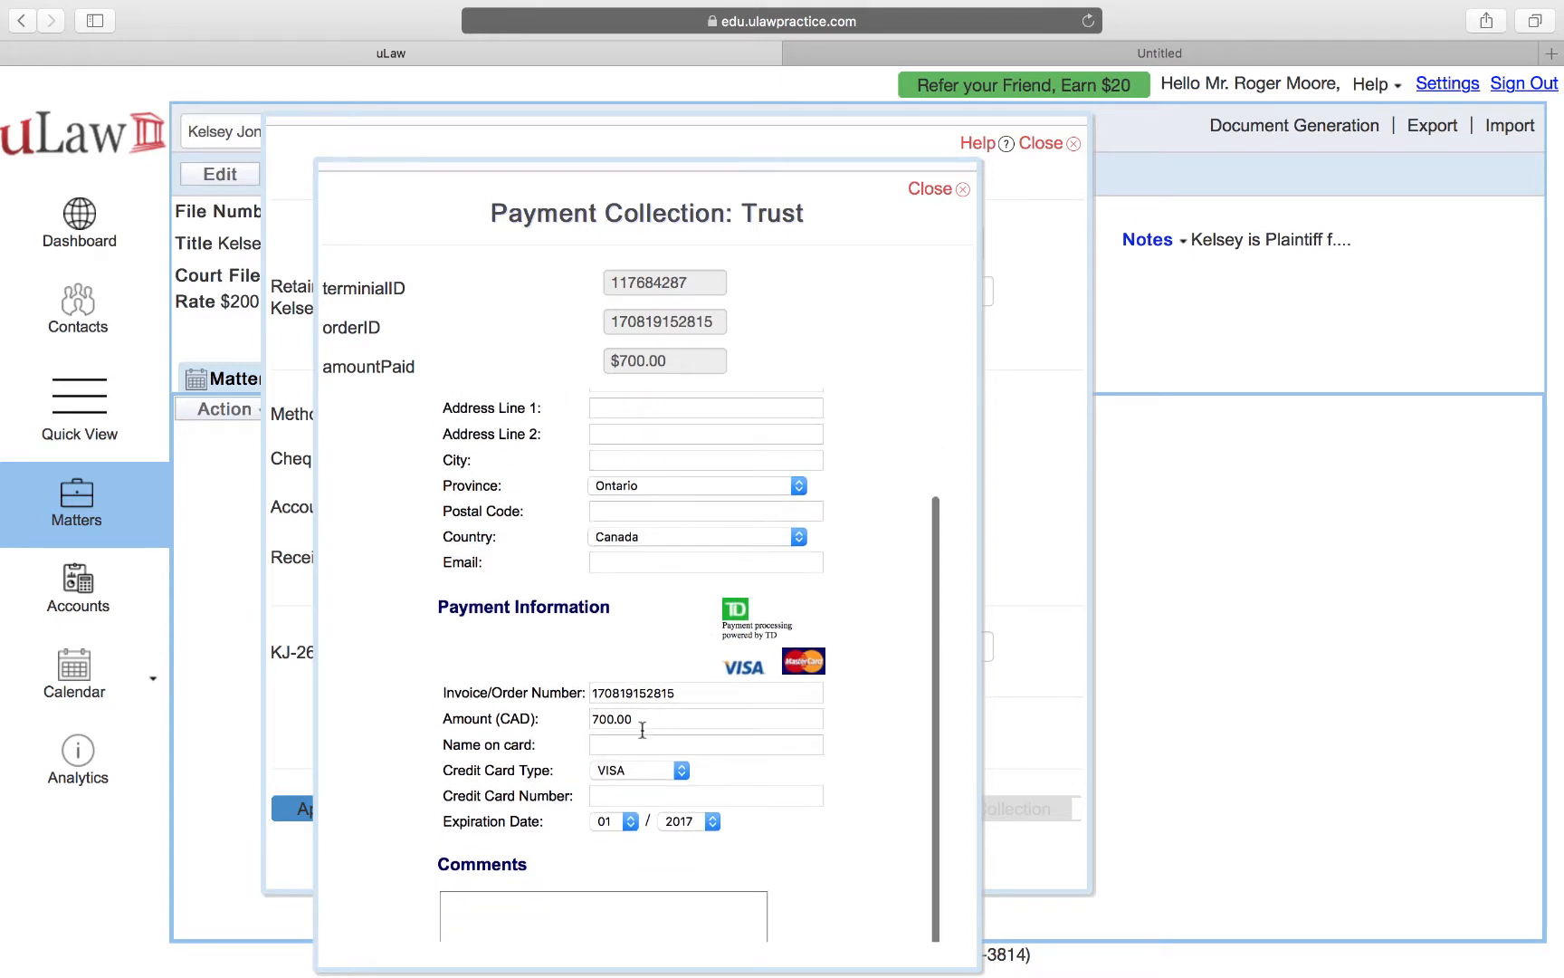
{"action": "left_click", "coordinate": [613, 743]}
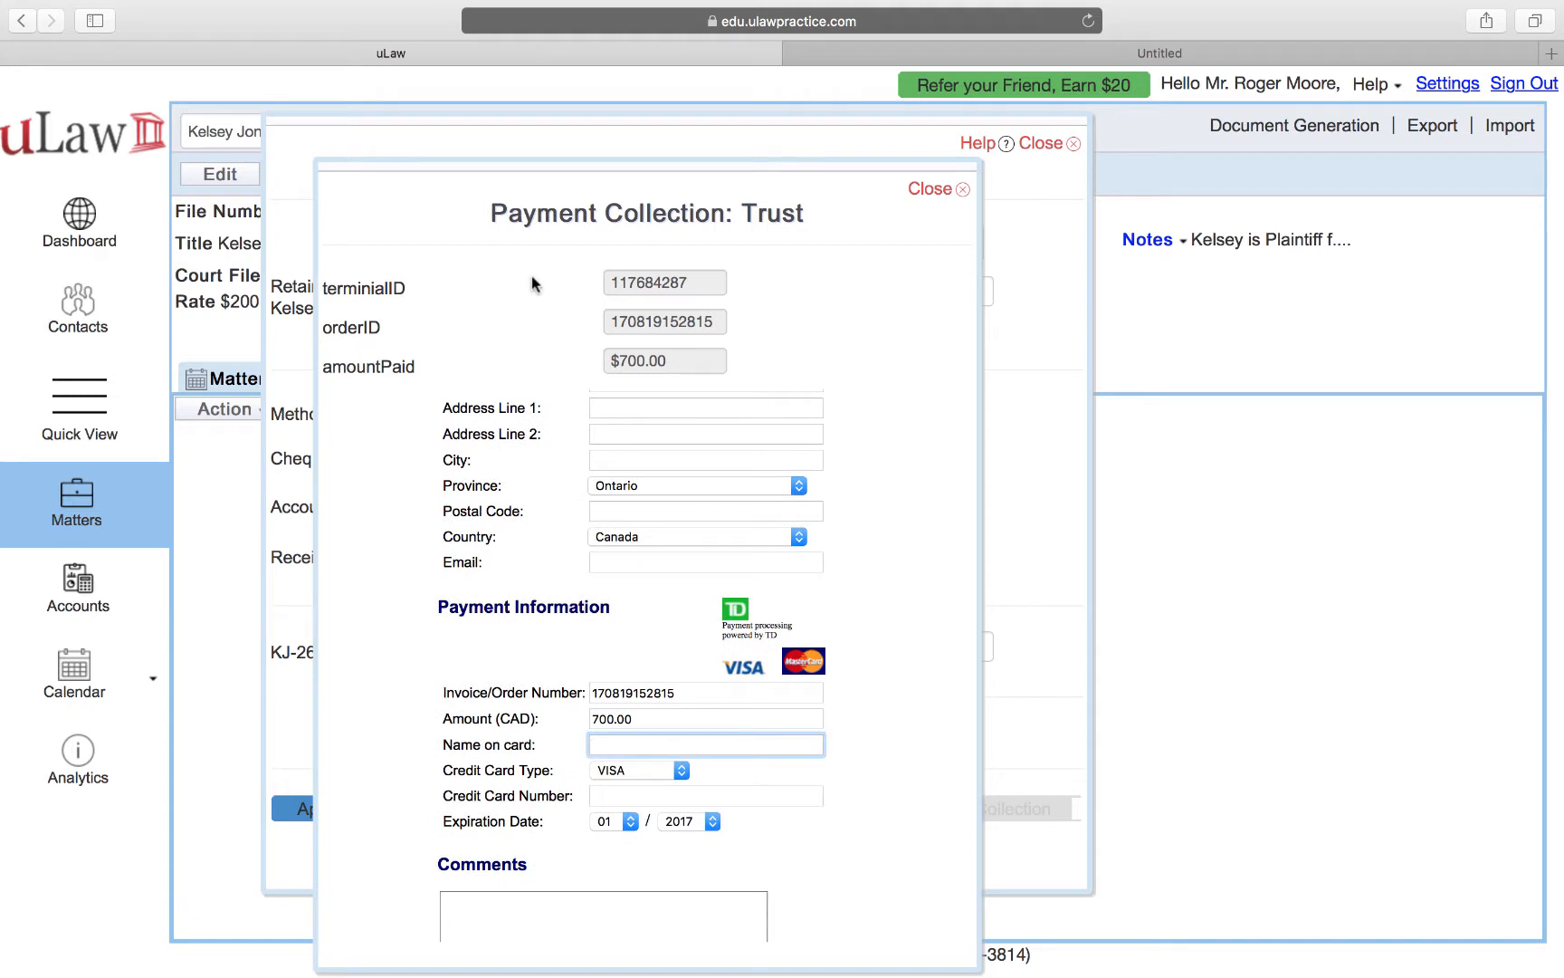
{"action": "type", "text": "Kelsey"}
{"action": "left_click", "coordinate": [639, 770]}
{"action": "left_click", "coordinate": [639, 787]}
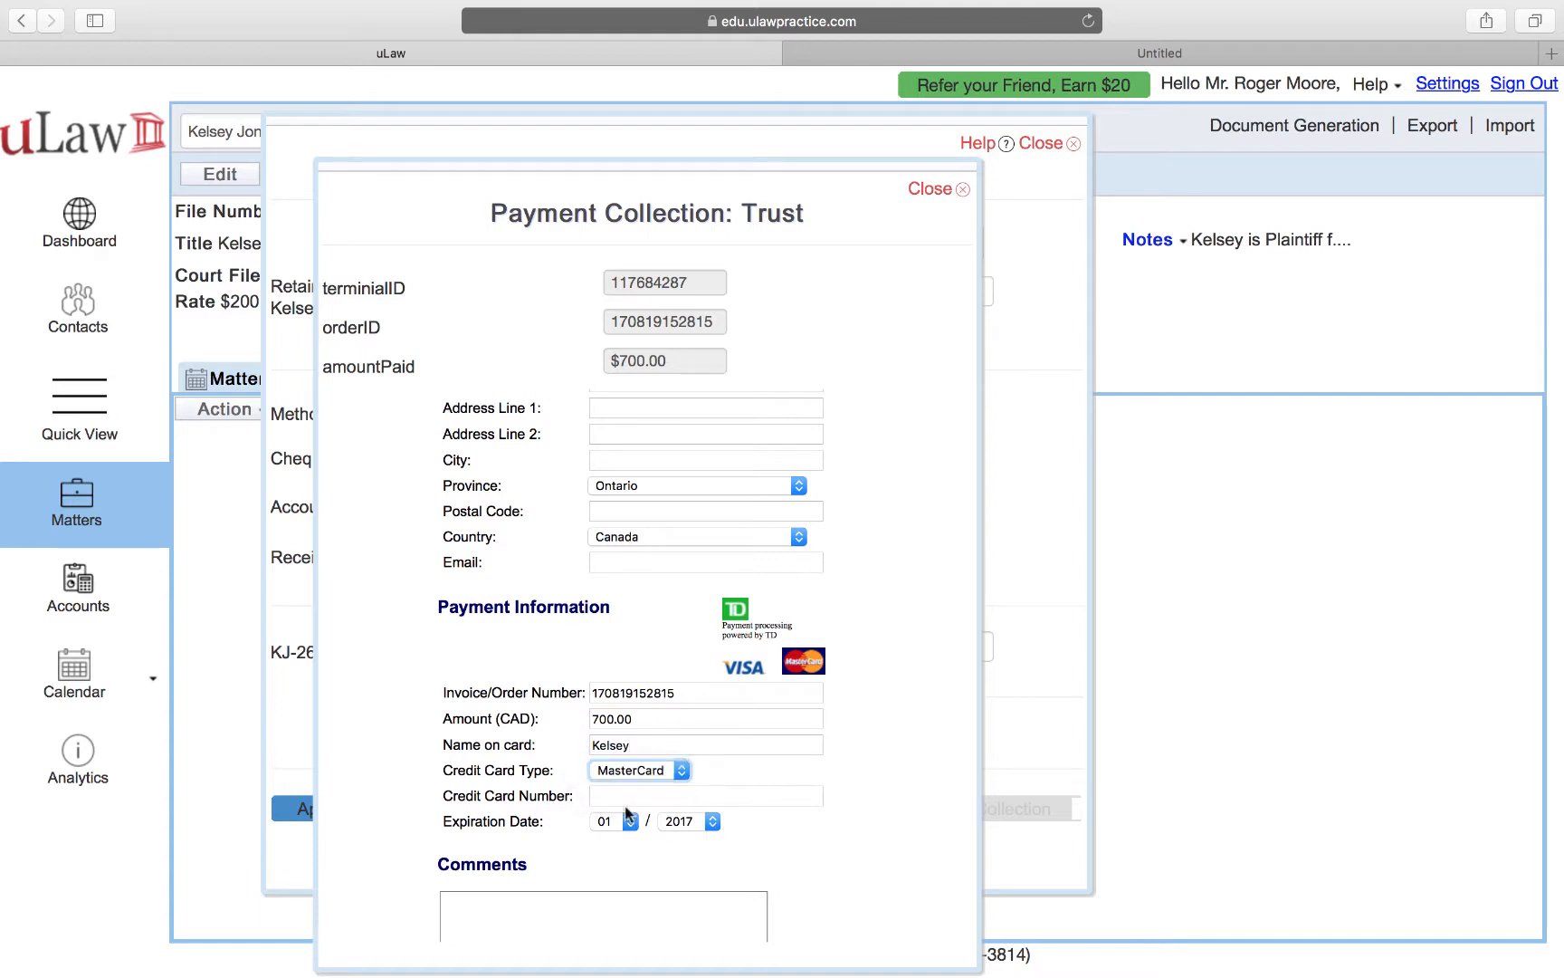
- Enter the credit card number and set the card's expiration year to 2018
{"action": "left_click", "coordinate": [623, 796]}
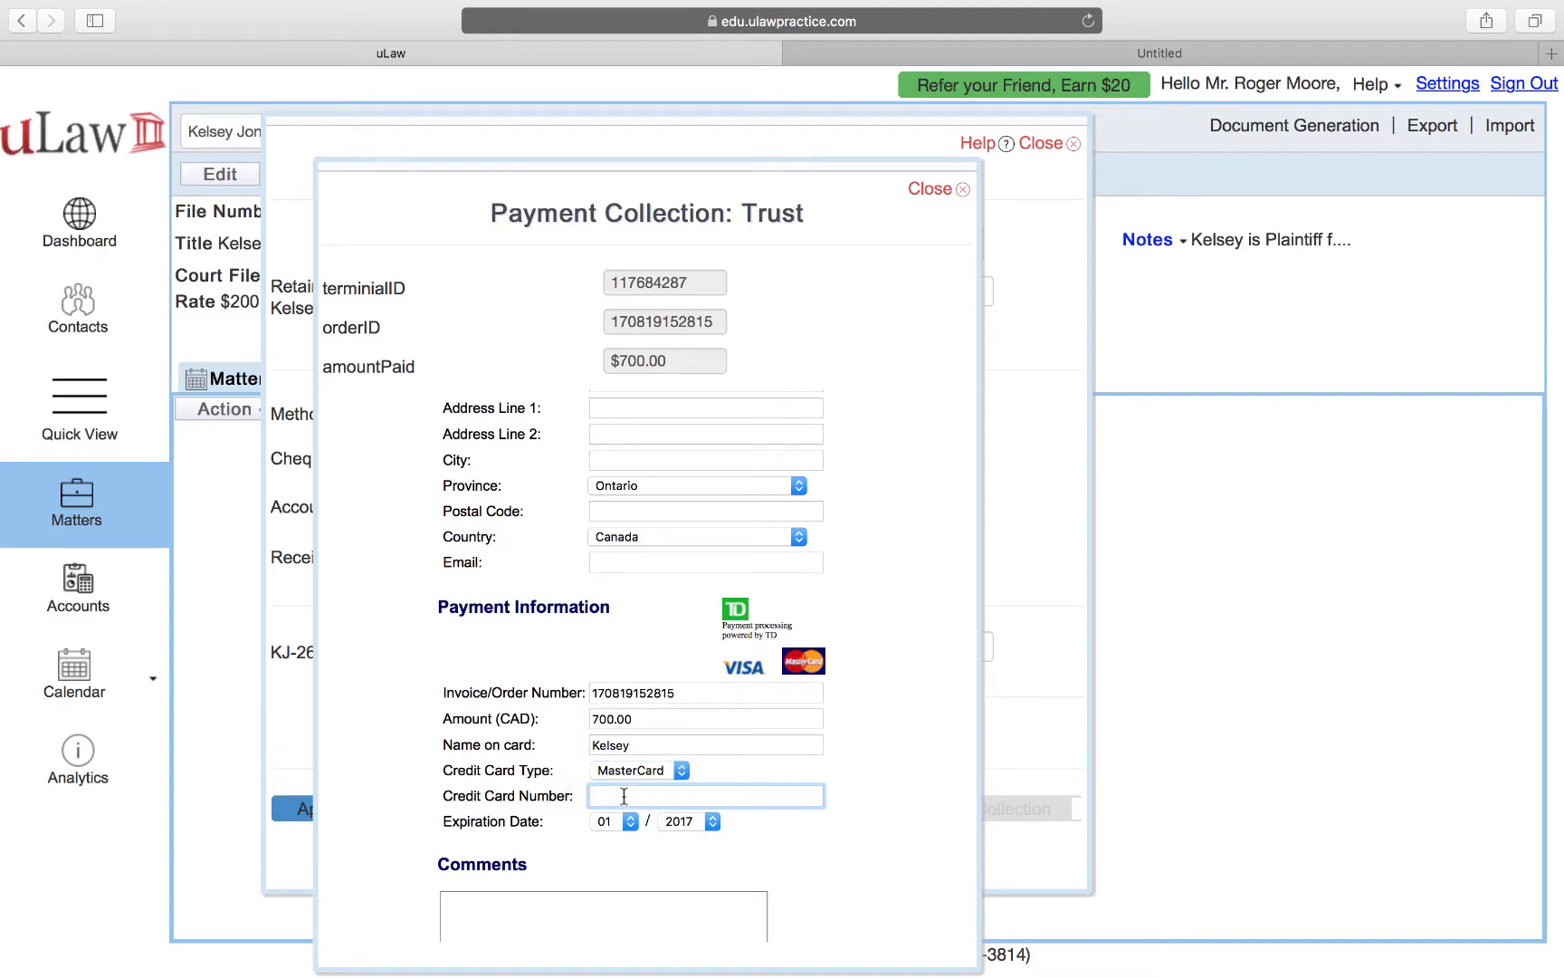
{"action": "type", "text": "5100000010001004"}
{"action": "left_click", "coordinate": [680, 821]}
{"action": "left_click", "coordinate": [683, 837]}
{"action": "scroll", "coordinate": [489, 788], "scroll_direction": "down", "scroll_amount": 1}
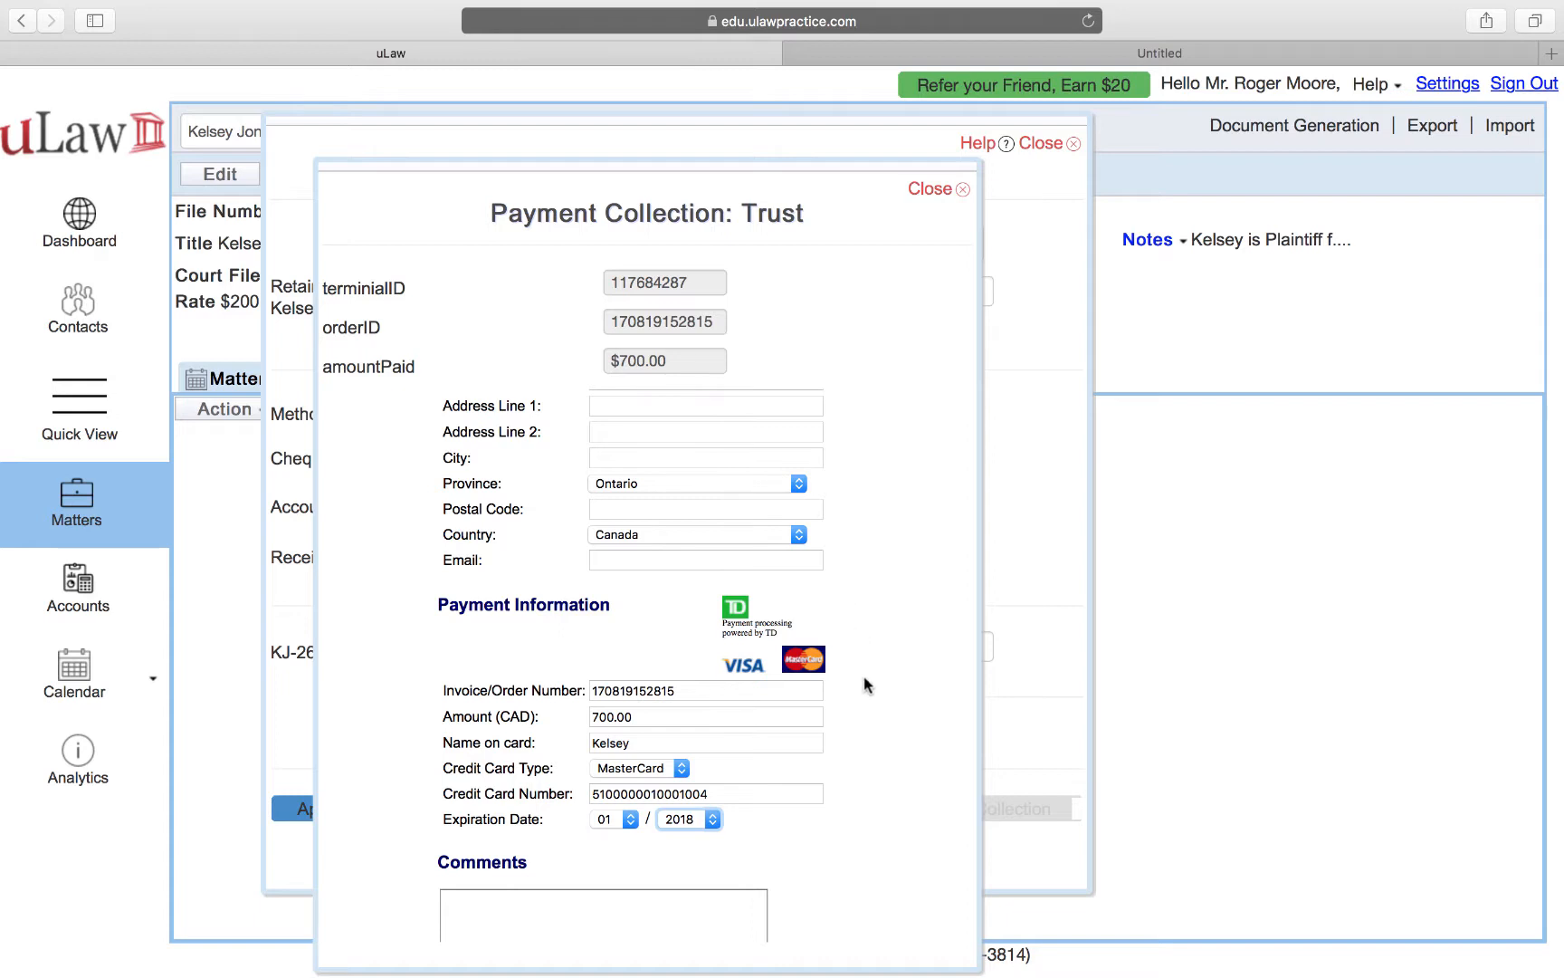
- Submit the card payment for the trust retainer
{"action": "left_click_drag", "start_coordinate": [693, 158], "coordinate": [693, 106]}
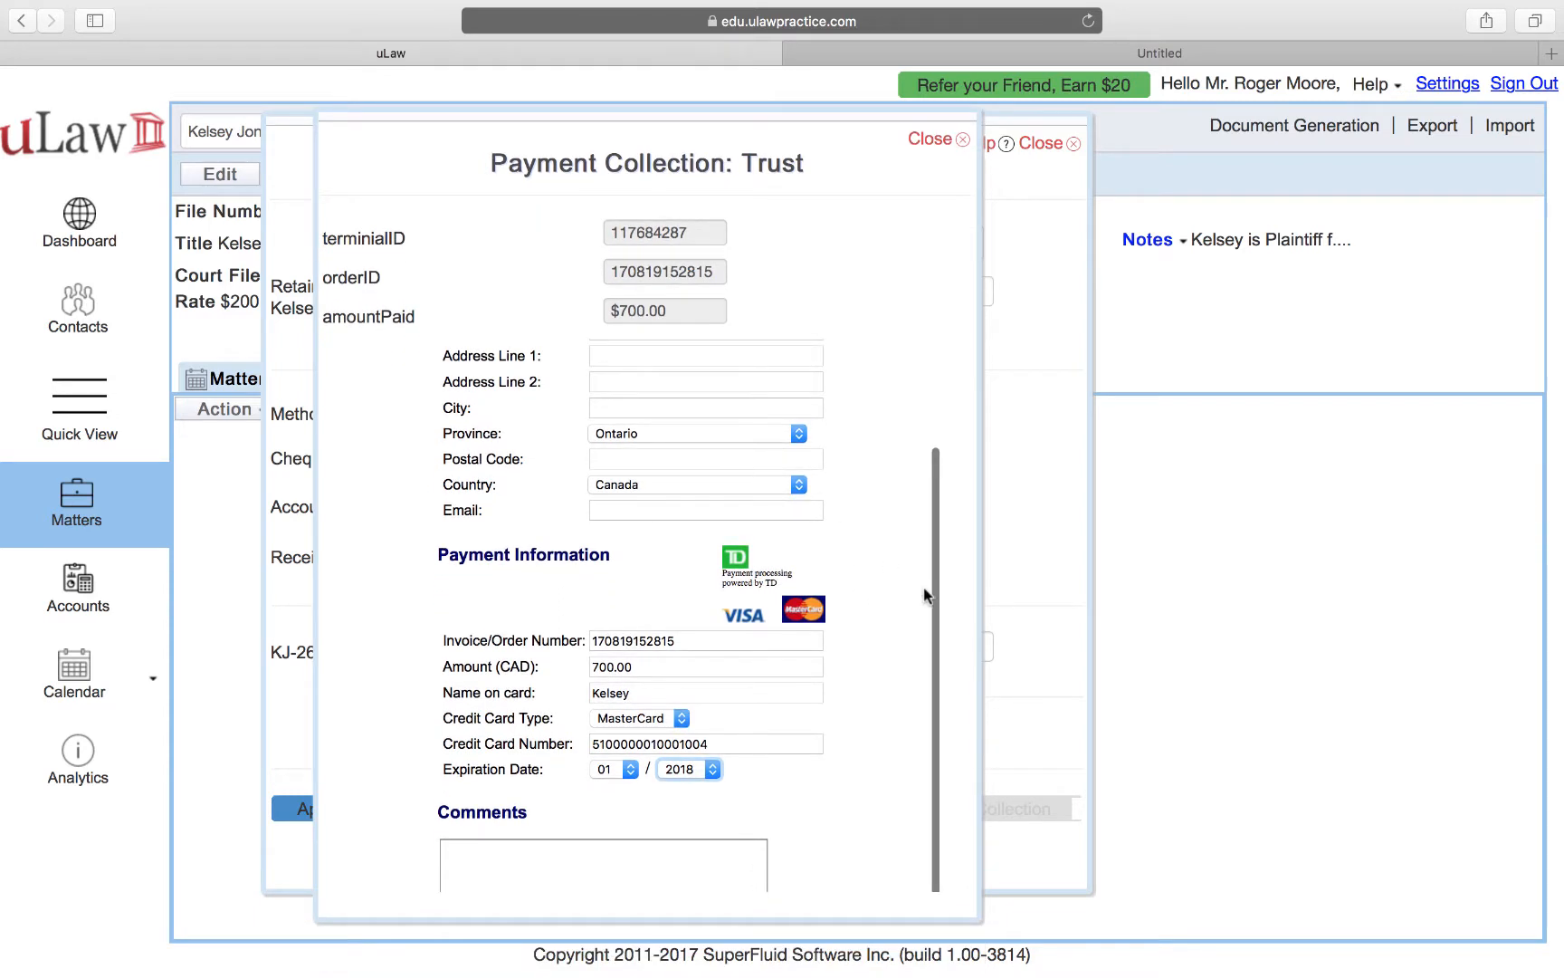
{"action": "scroll", "coordinate": [962, 553], "scroll_direction": "down", "scroll_amount": 3}
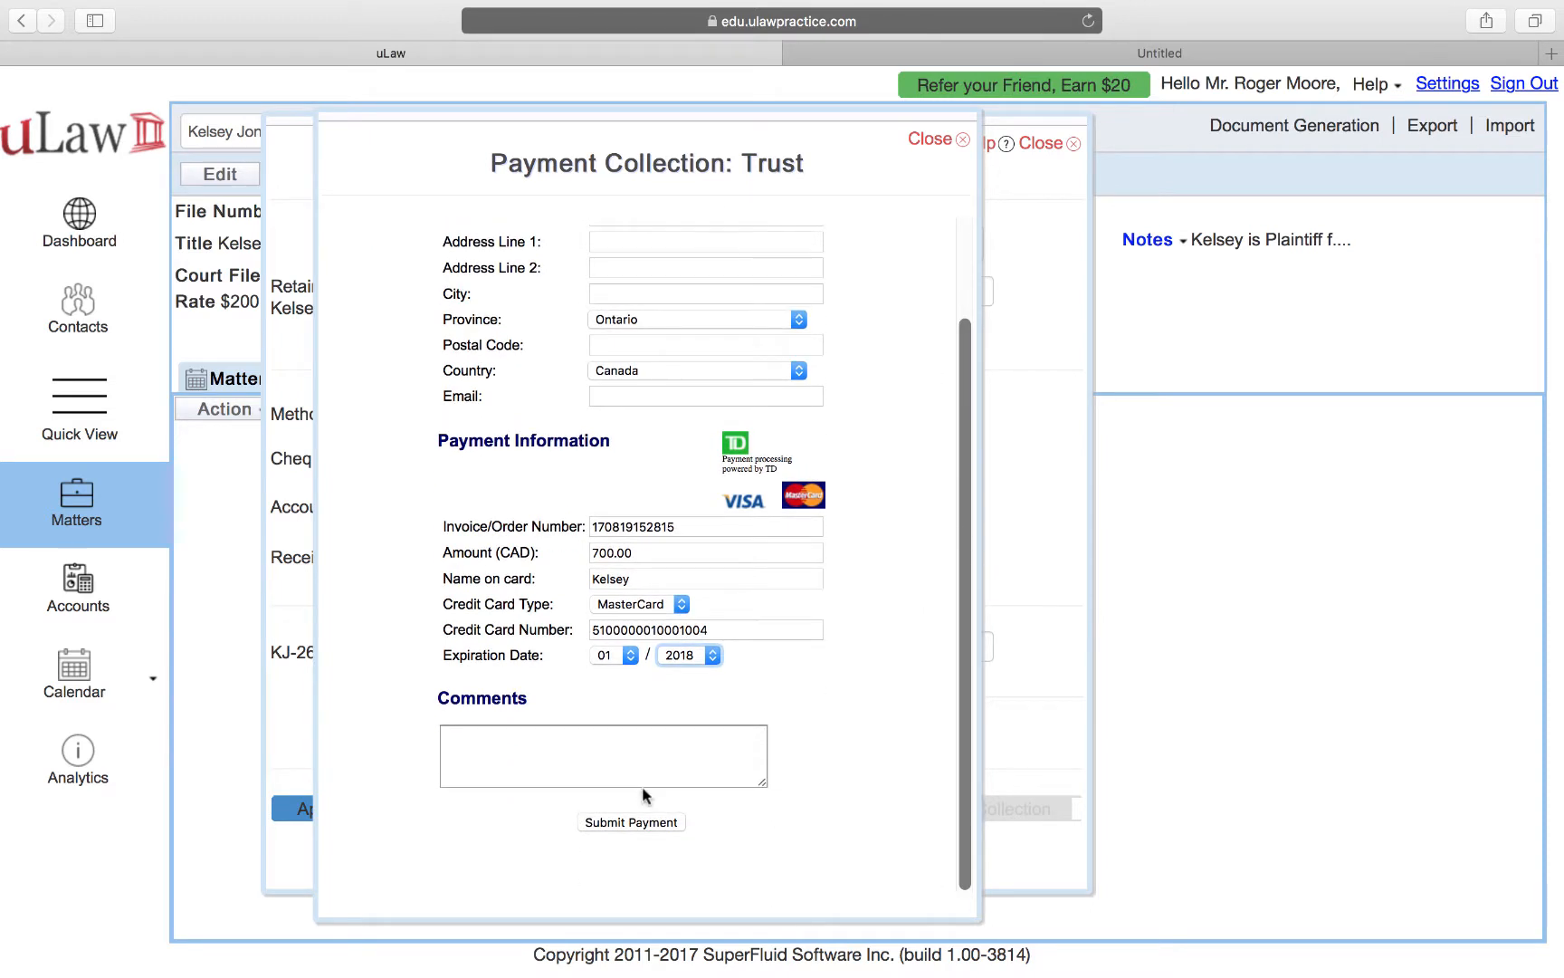
{"action": "left_click", "coordinate": [633, 823]}
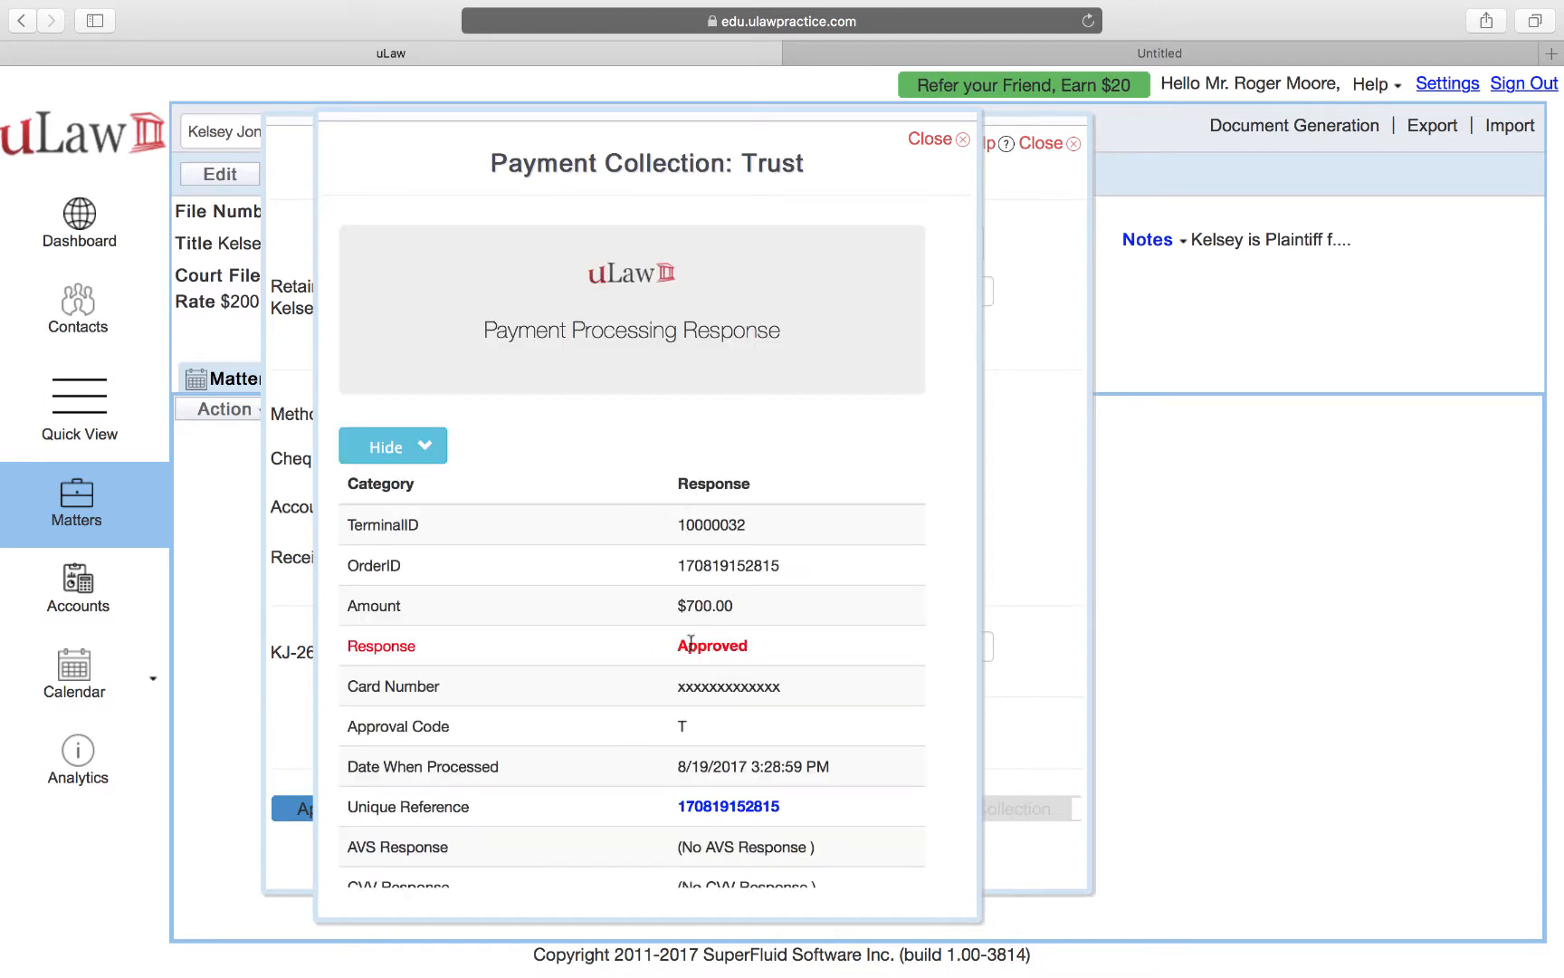
- Copy the line with order ID, unique reference and approval code from the payment response, and close the payment collection window
{"action": "double_click", "coordinate": [691, 642]}
{"action": "scroll", "coordinate": [691, 643], "scroll_direction": "down", "scroll_amount": 5}
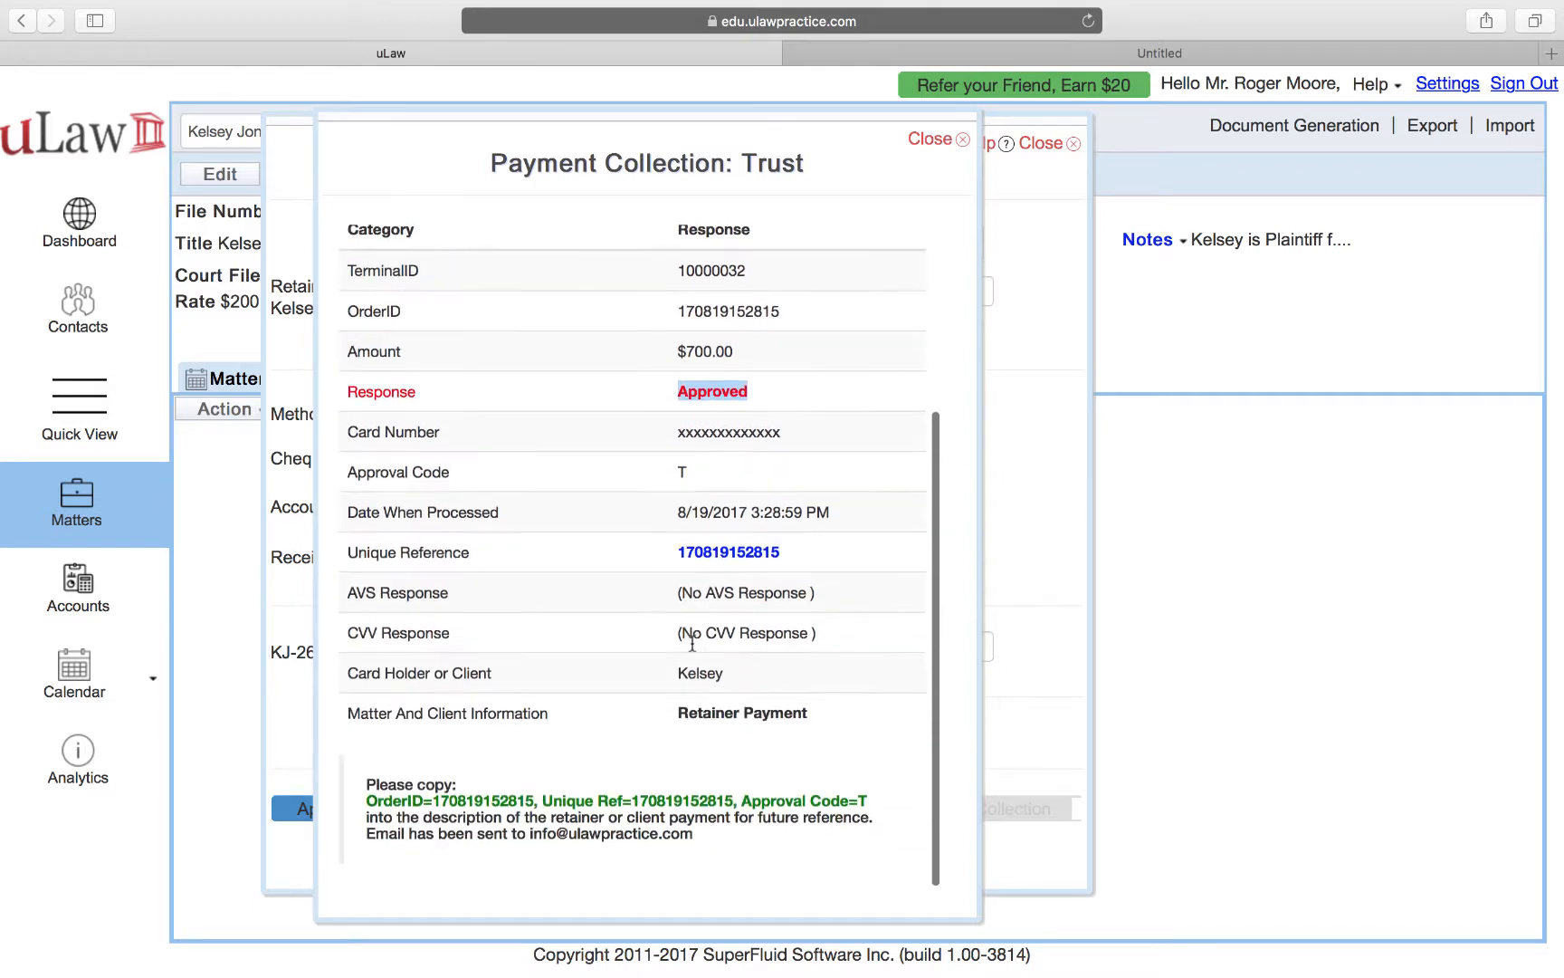
{"action": "scroll", "coordinate": [661, 666], "scroll_direction": "up", "scroll_amount": 4}
{"action": "scroll", "coordinate": [631, 686], "scroll_direction": "down", "scroll_amount": 4}
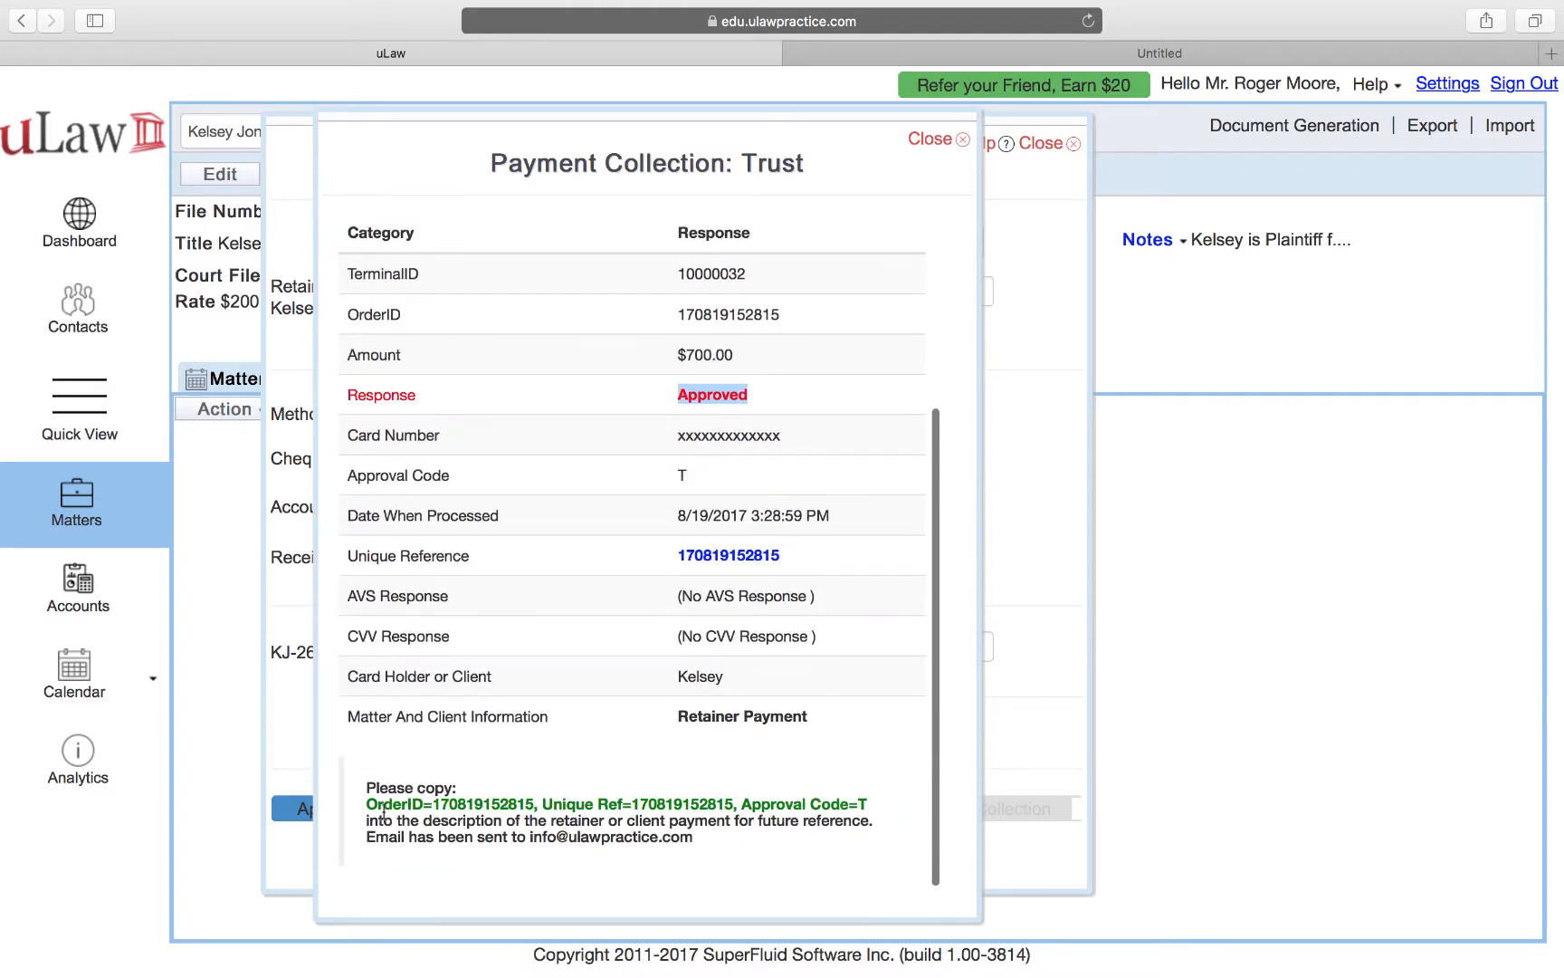
{"action": "left_click_drag", "start_coordinate": [368, 805], "coordinate": [874, 803]}
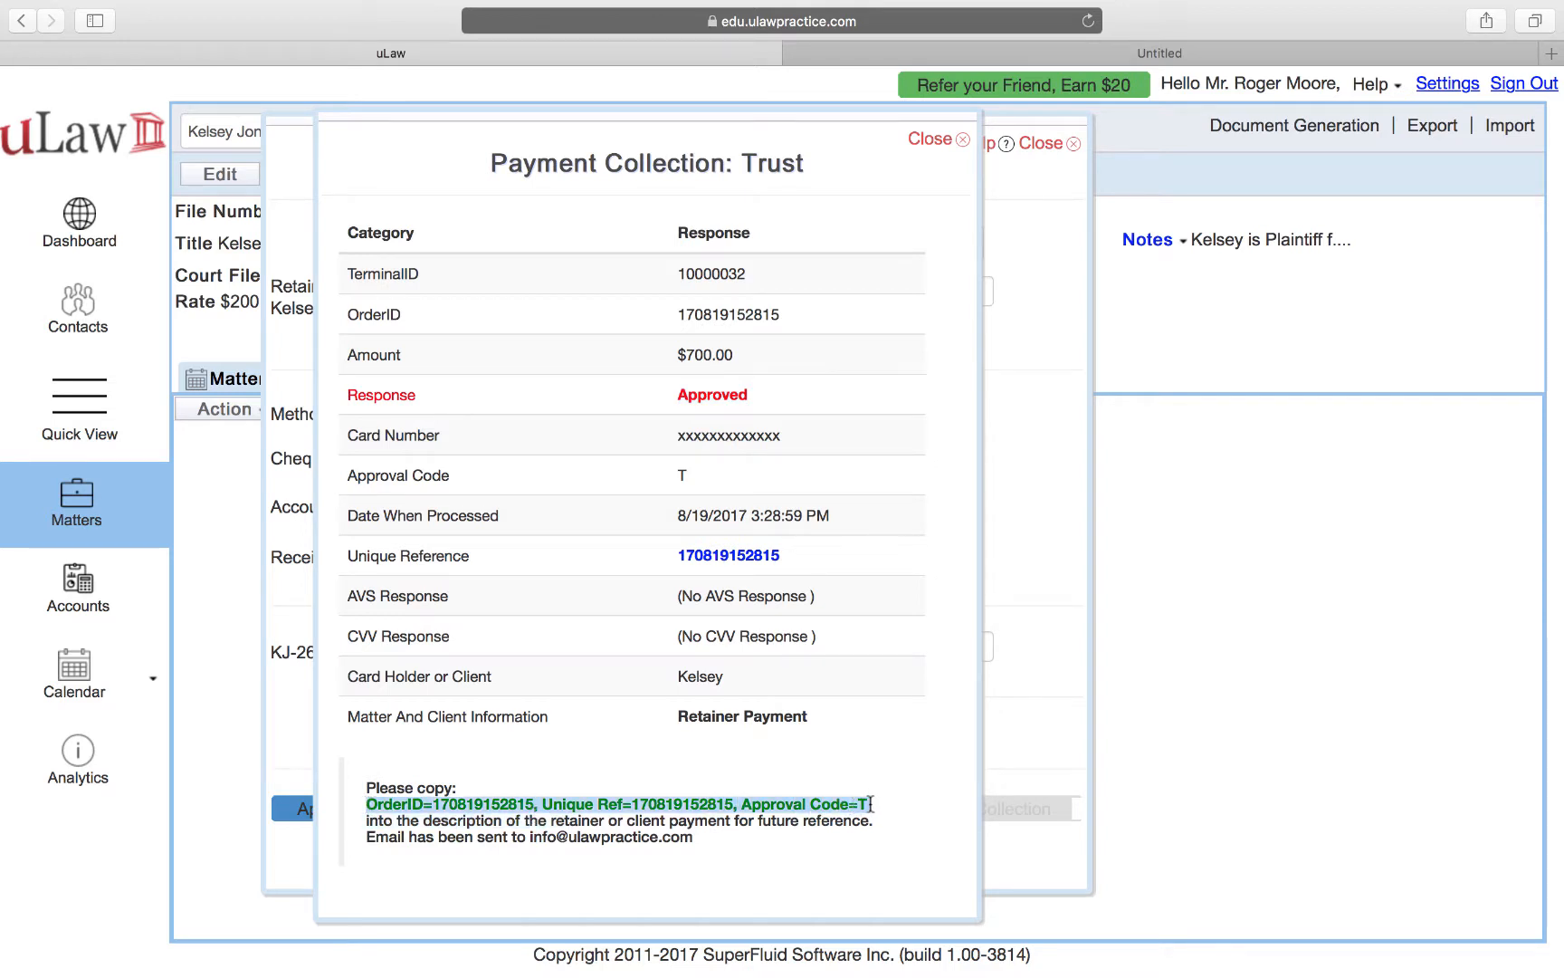
{"action": "left_click", "coordinate": [932, 139]}
- Set the retainer's payment method to Credit Card, paste the copied transaction reference as the payment reference, and apply the retainer
{"action": "left_click", "coordinate": [698, 408]}
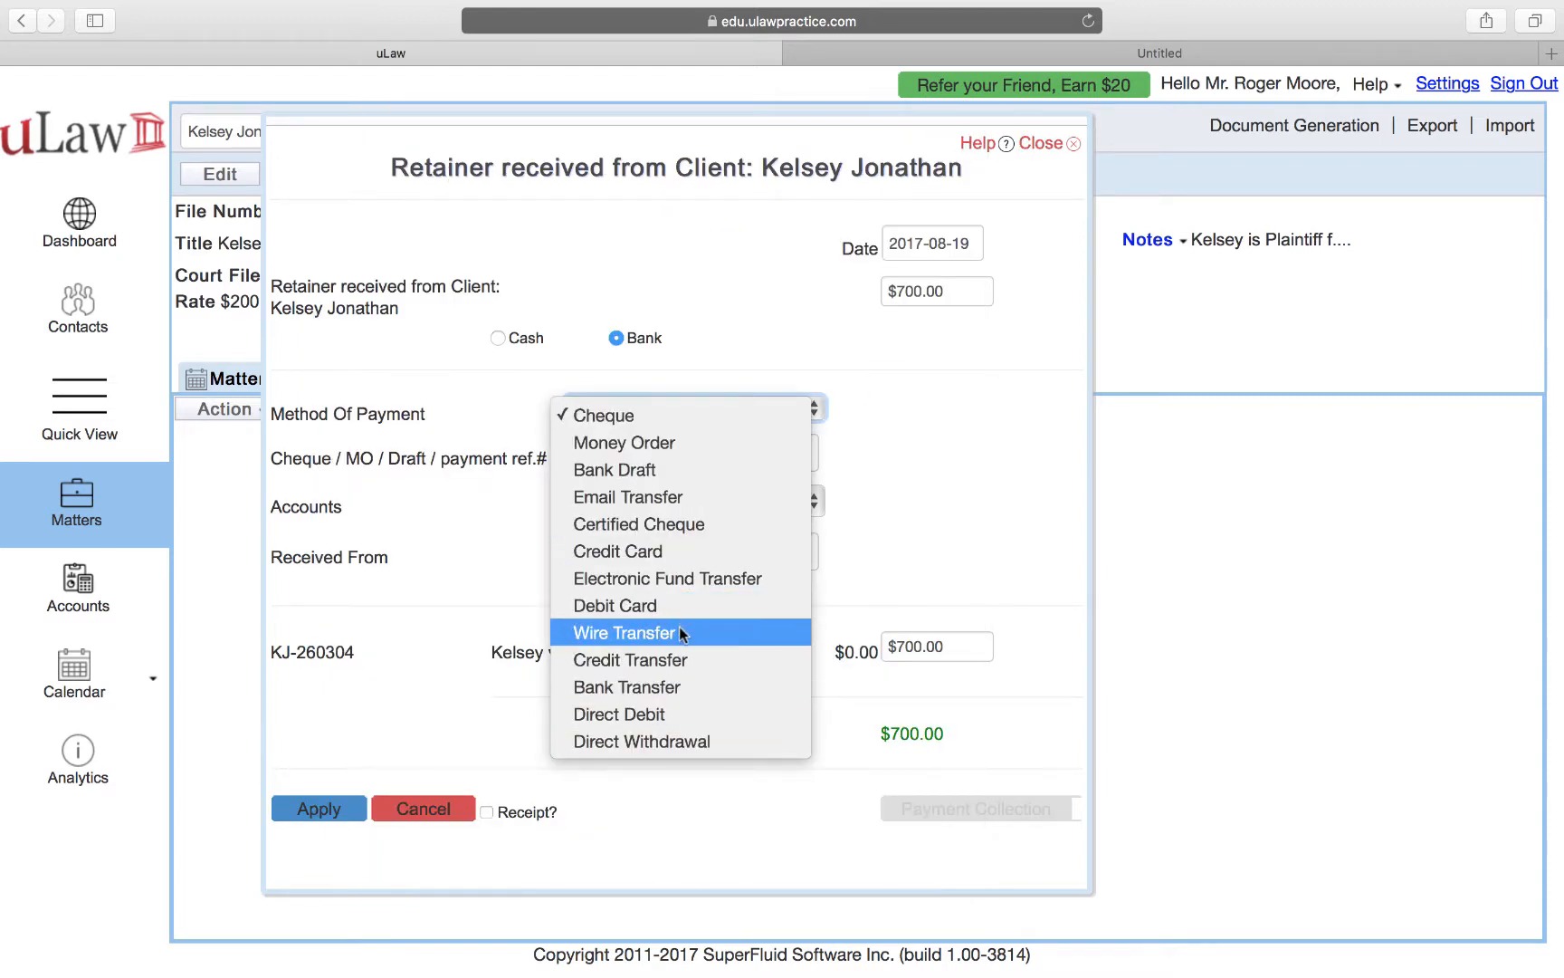
{"action": "left_click", "coordinate": [652, 551]}
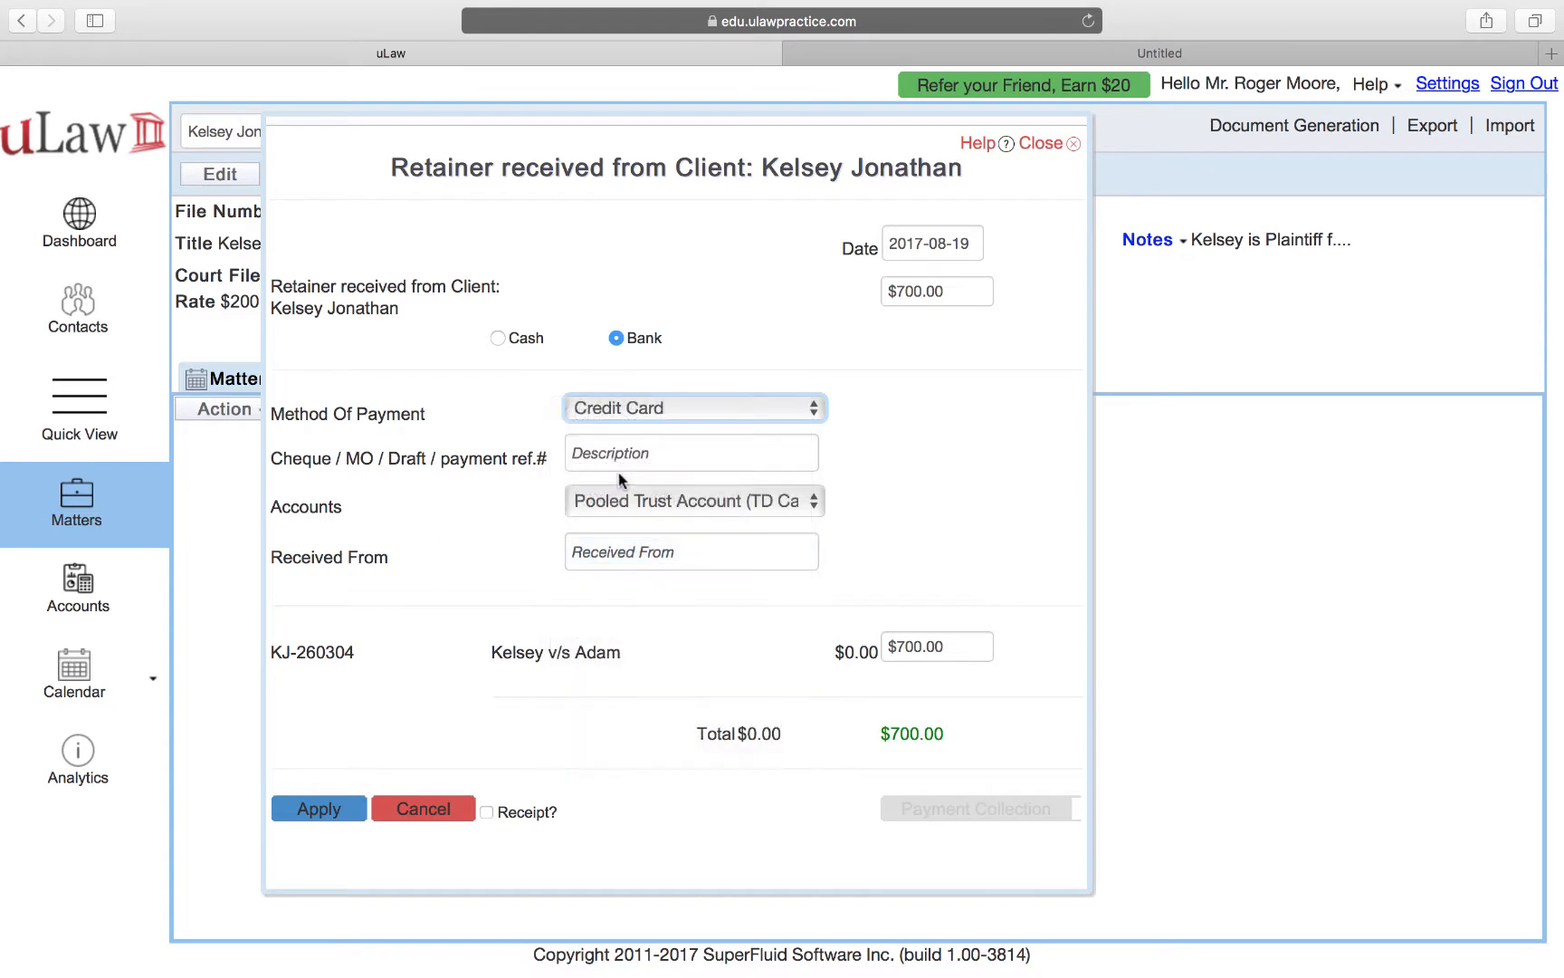
{"action": "left_click", "coordinate": [608, 459]}
{"action": "key", "text": "super+v"}
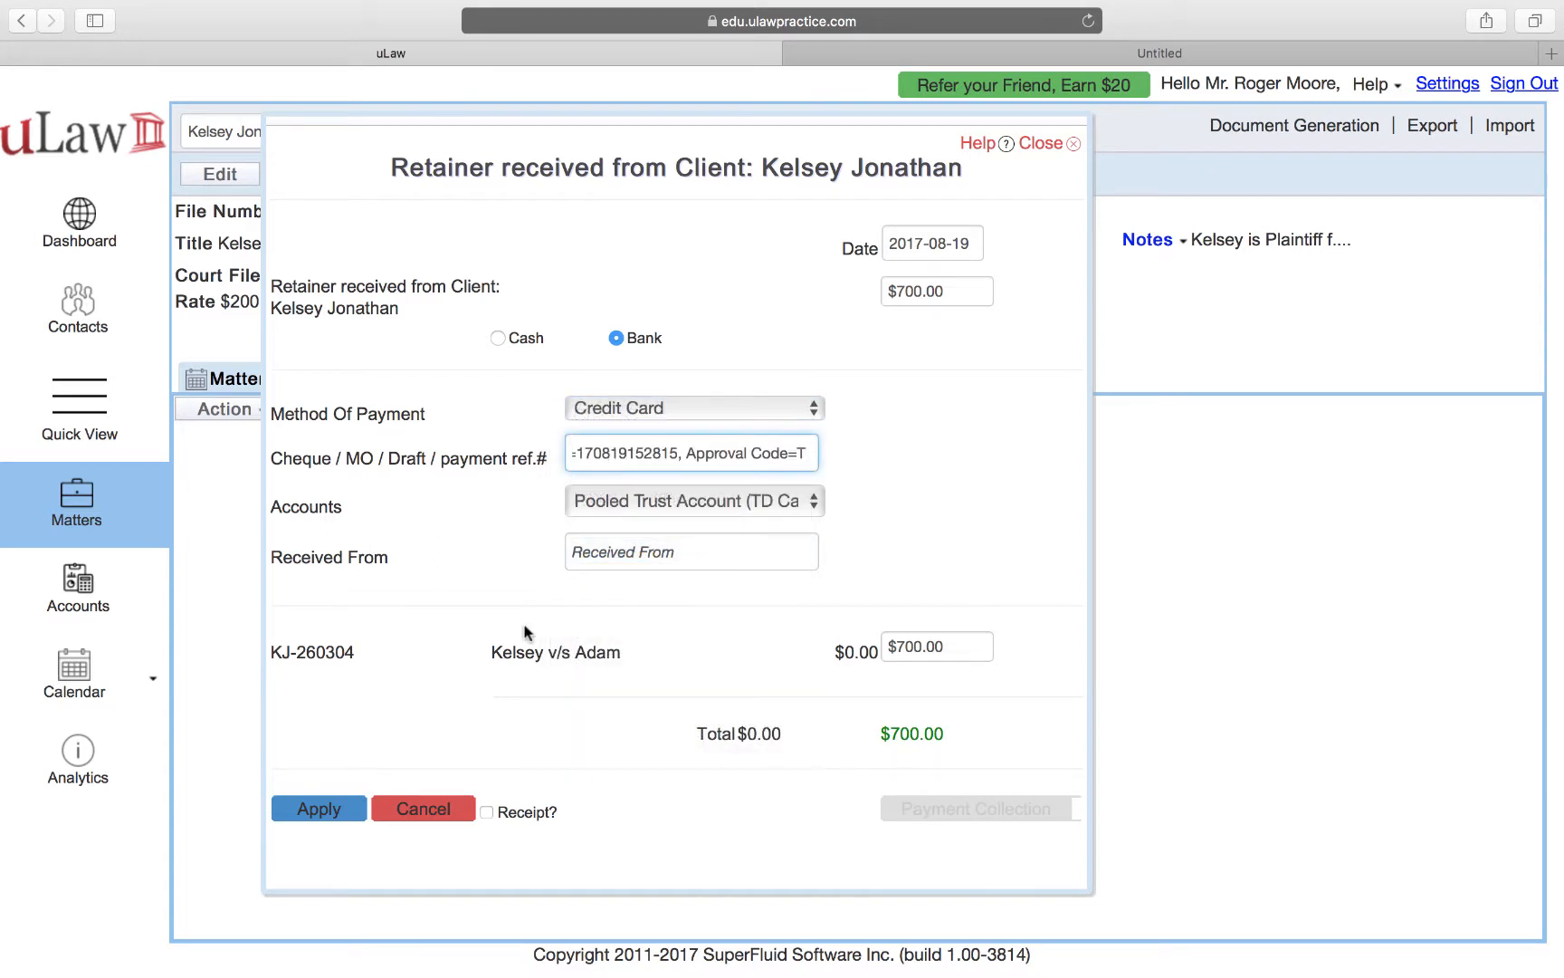
{"action": "left_click", "coordinate": [332, 806]}
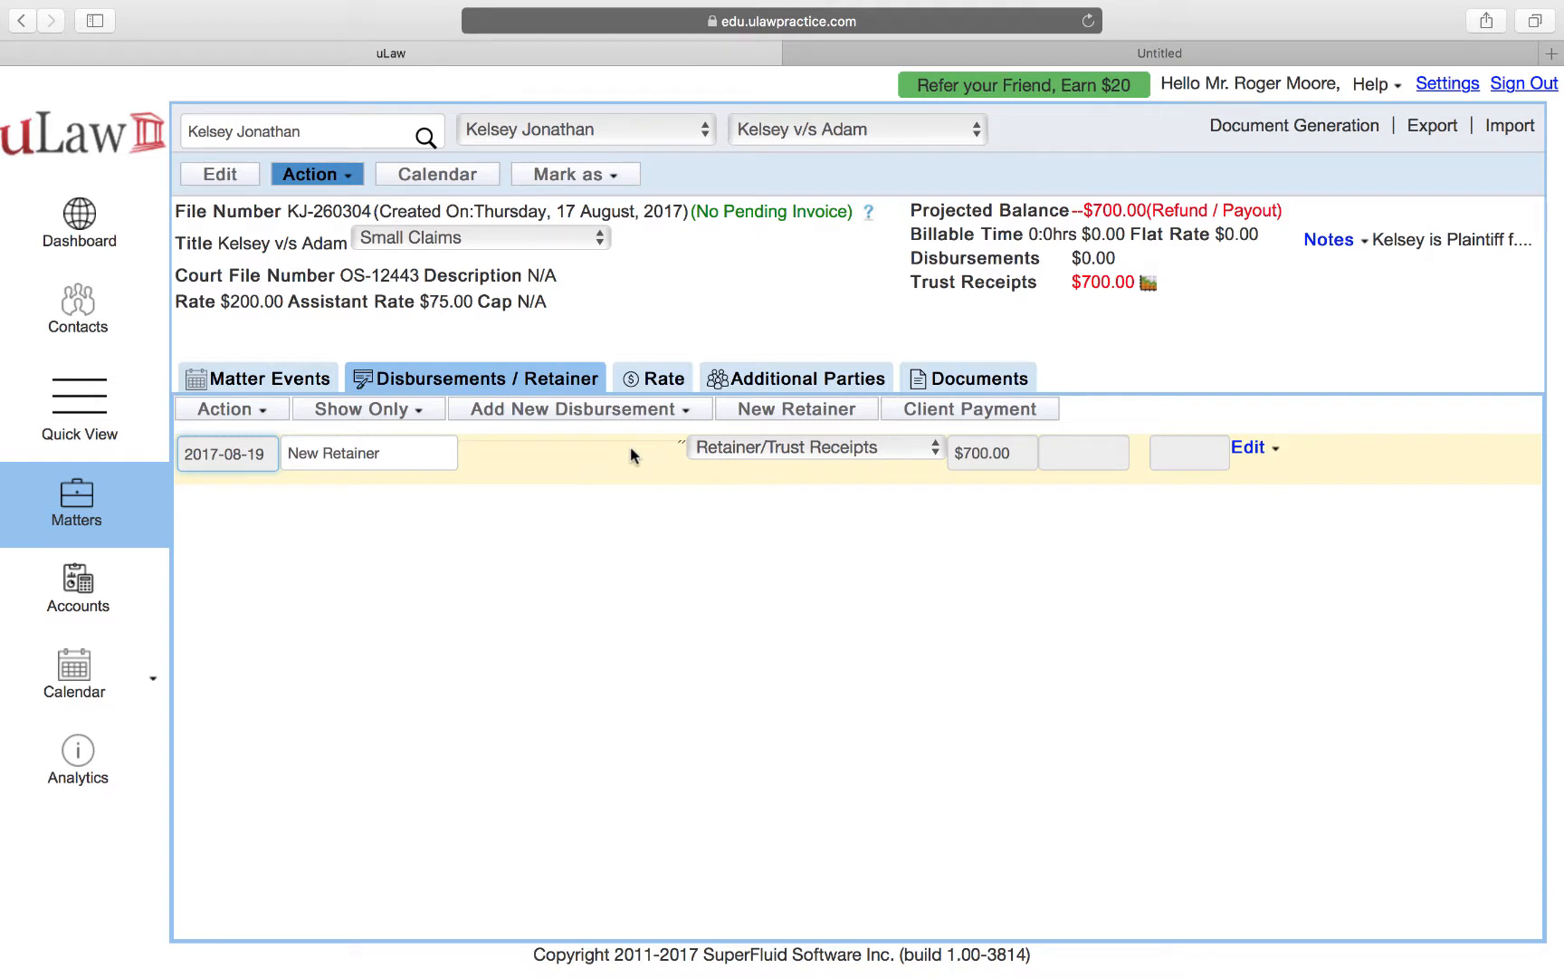
- Download the matter's retainer receipt and review the resulting PDF in Acrobat
{"action": "left_click", "coordinate": [1253, 134]}
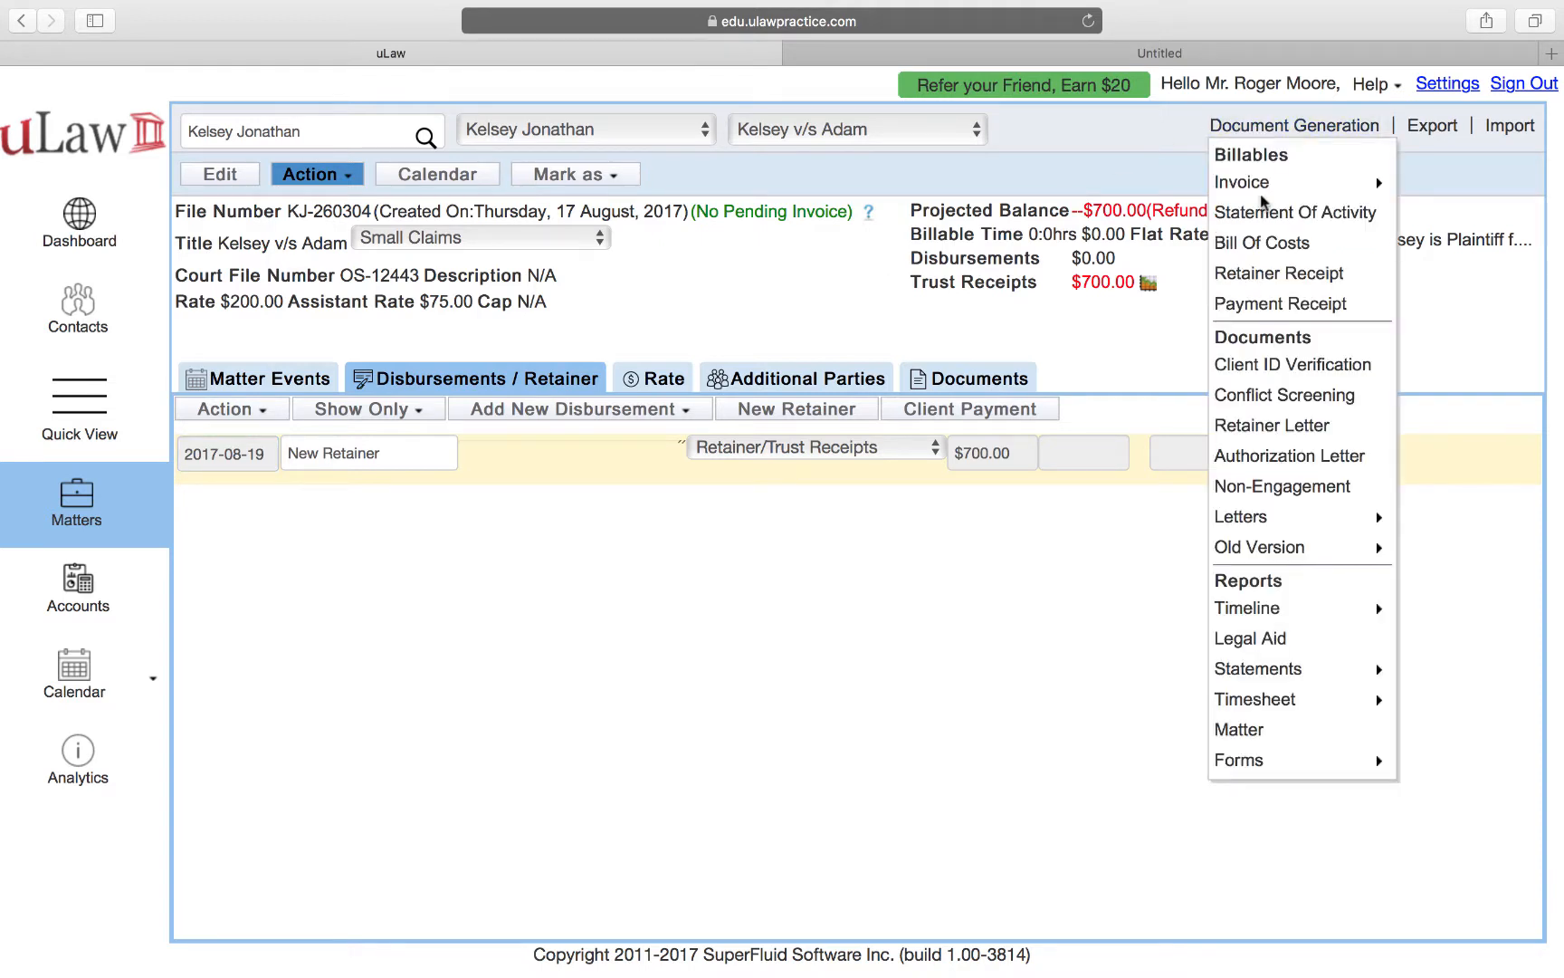
{"action": "left_click", "coordinate": [1263, 274]}
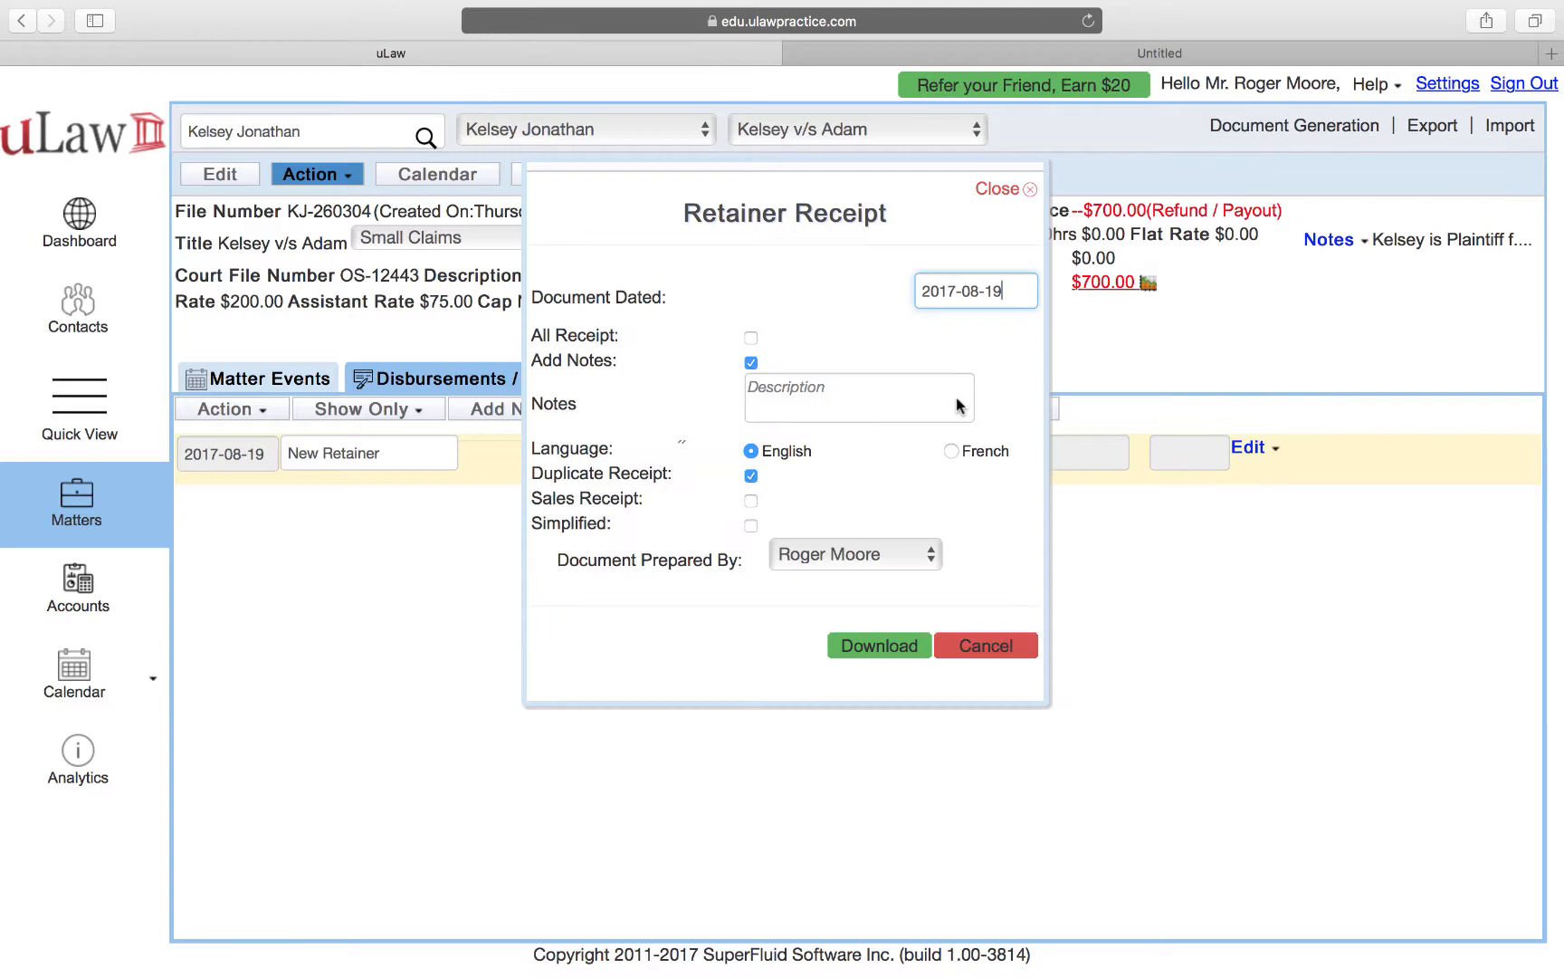
{"action": "left_click", "coordinate": [858, 650]}
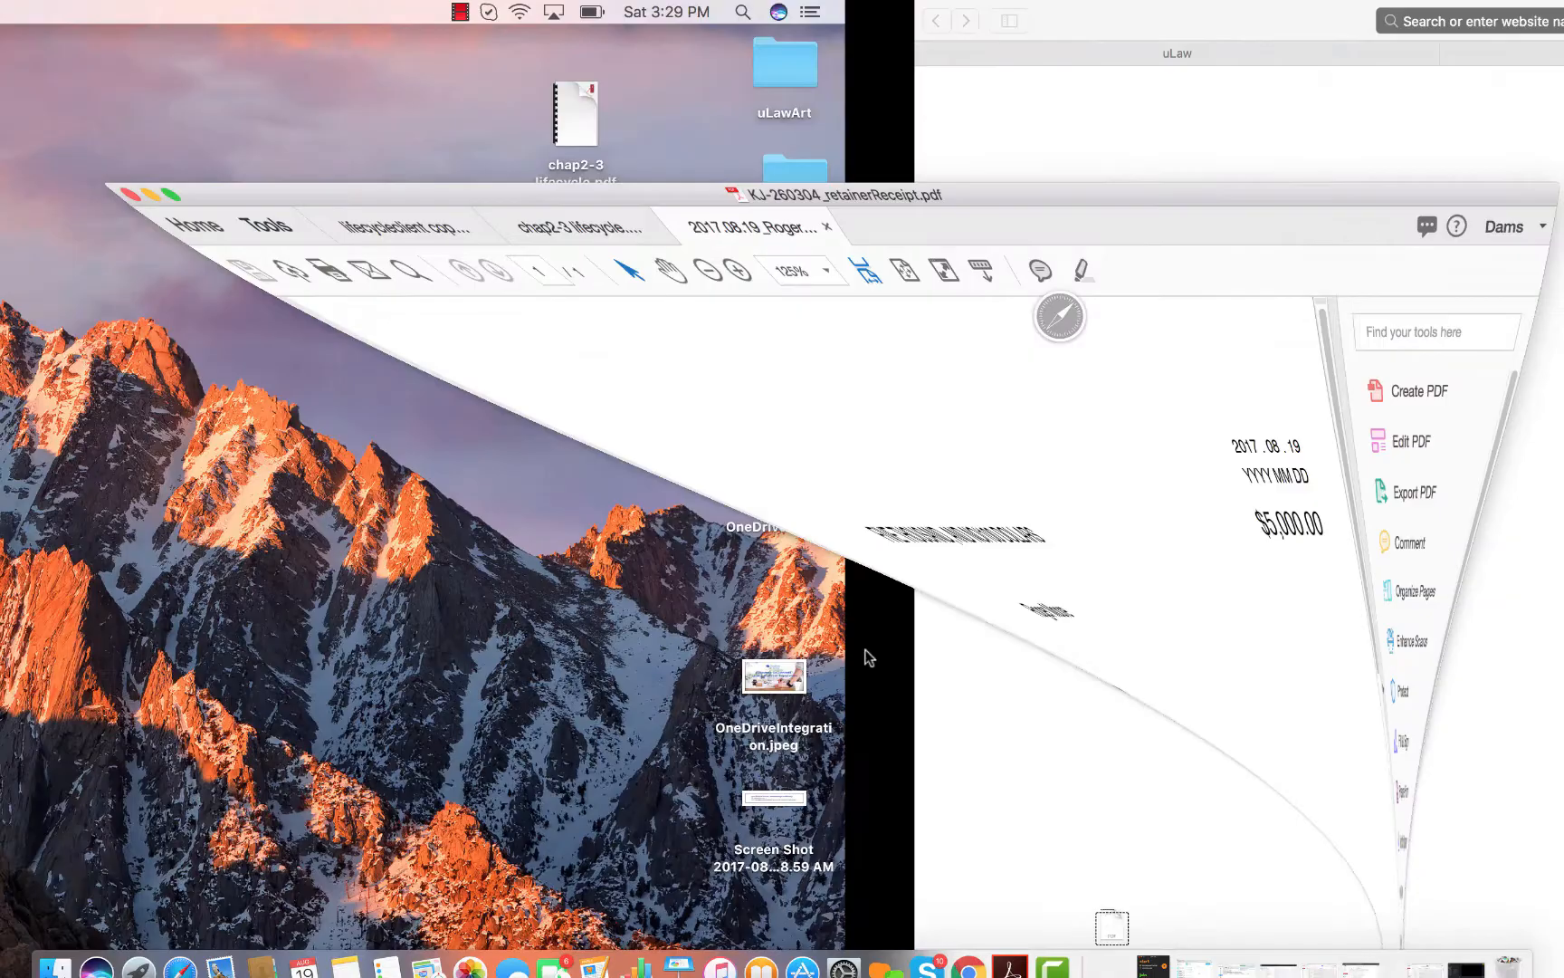
{"action": "scroll", "coordinate": [654, 613], "scroll_direction": "down", "scroll_amount": 10}
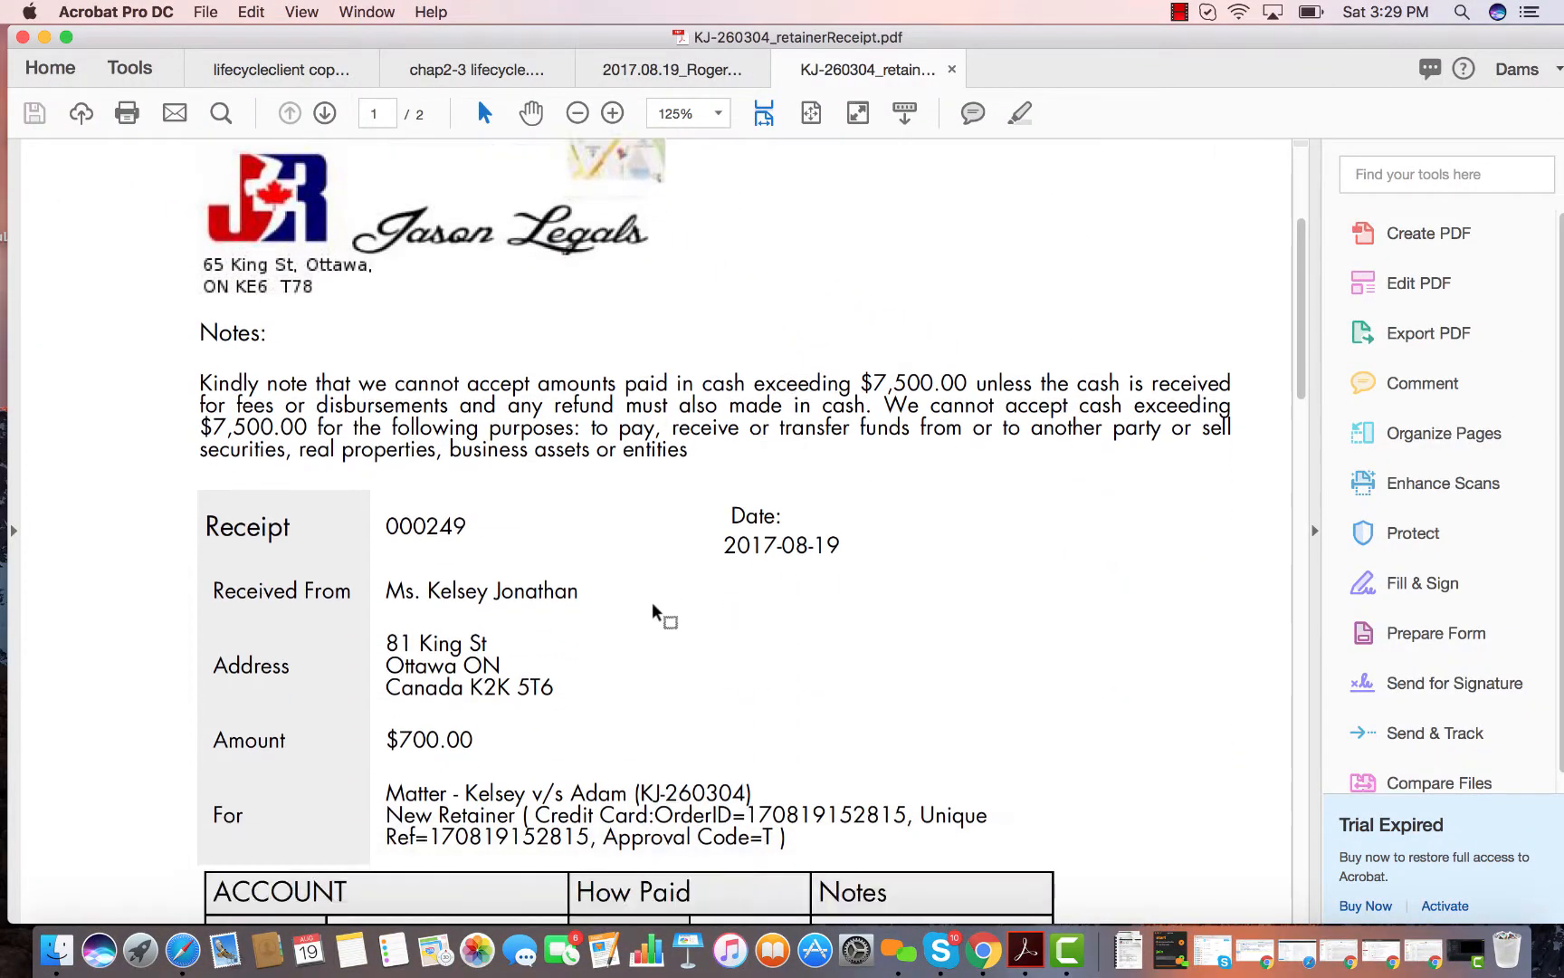
{"action": "scroll", "coordinate": [654, 604], "scroll_direction": "down", "scroll_amount": 1}
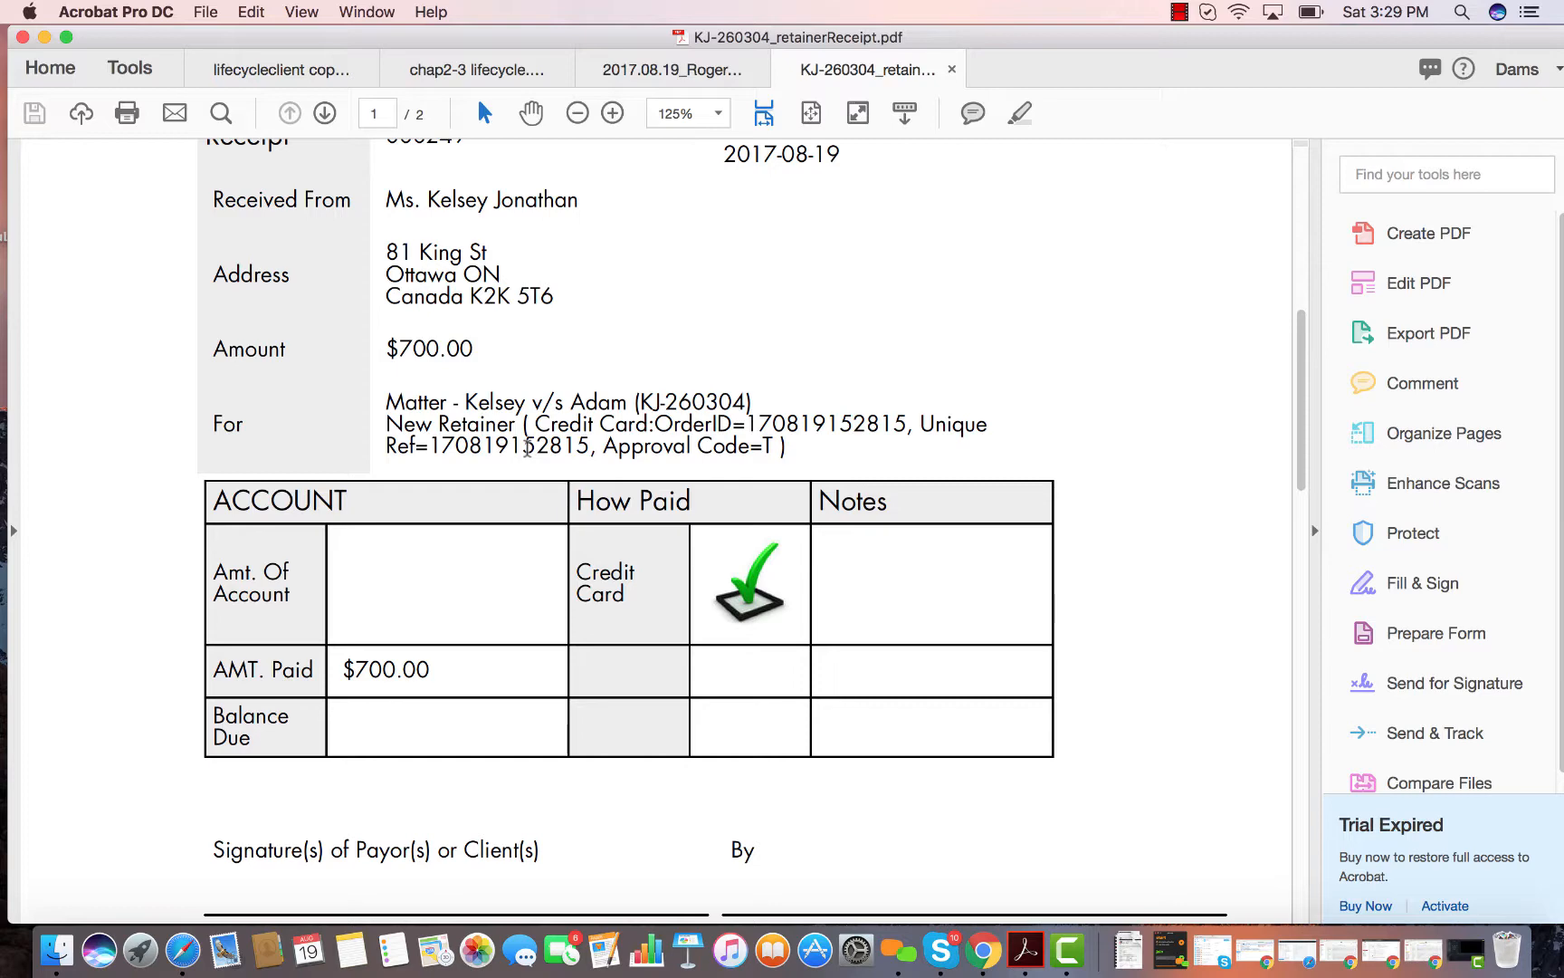
{"action": "scroll", "coordinate": [531, 453], "scroll_direction": "down", "scroll_amount": 10}
{"action": "scroll", "coordinate": [534, 457], "scroll_direction": "up", "scroll_amount": 8}
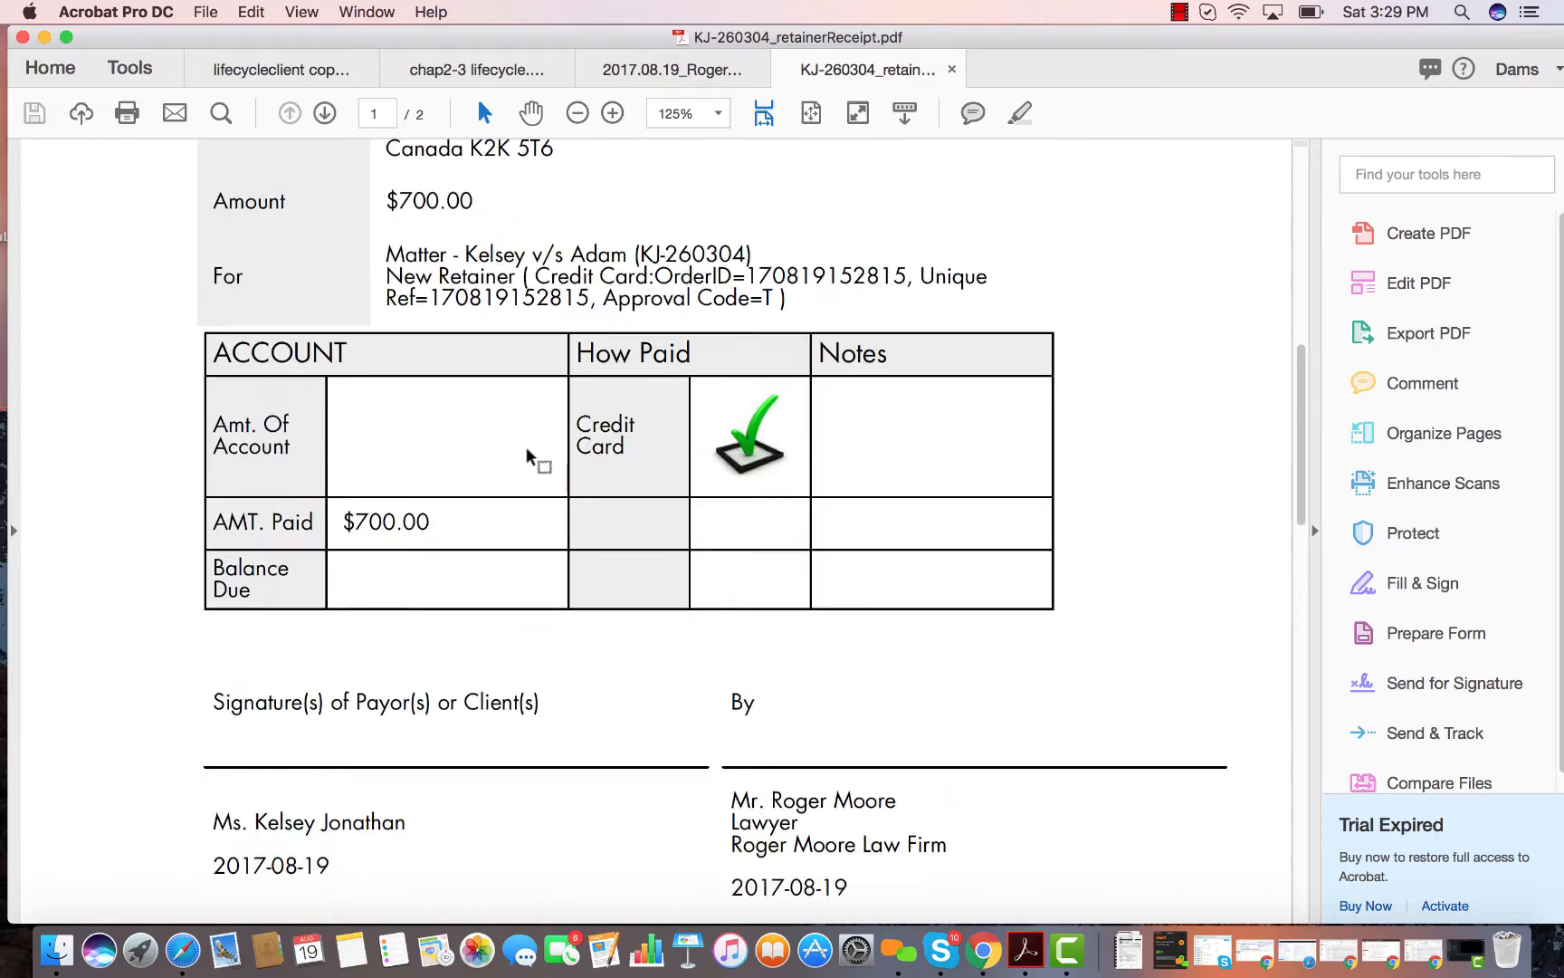
{"action": "scroll", "coordinate": [528, 453], "scroll_direction": "up", "scroll_amount": 10}
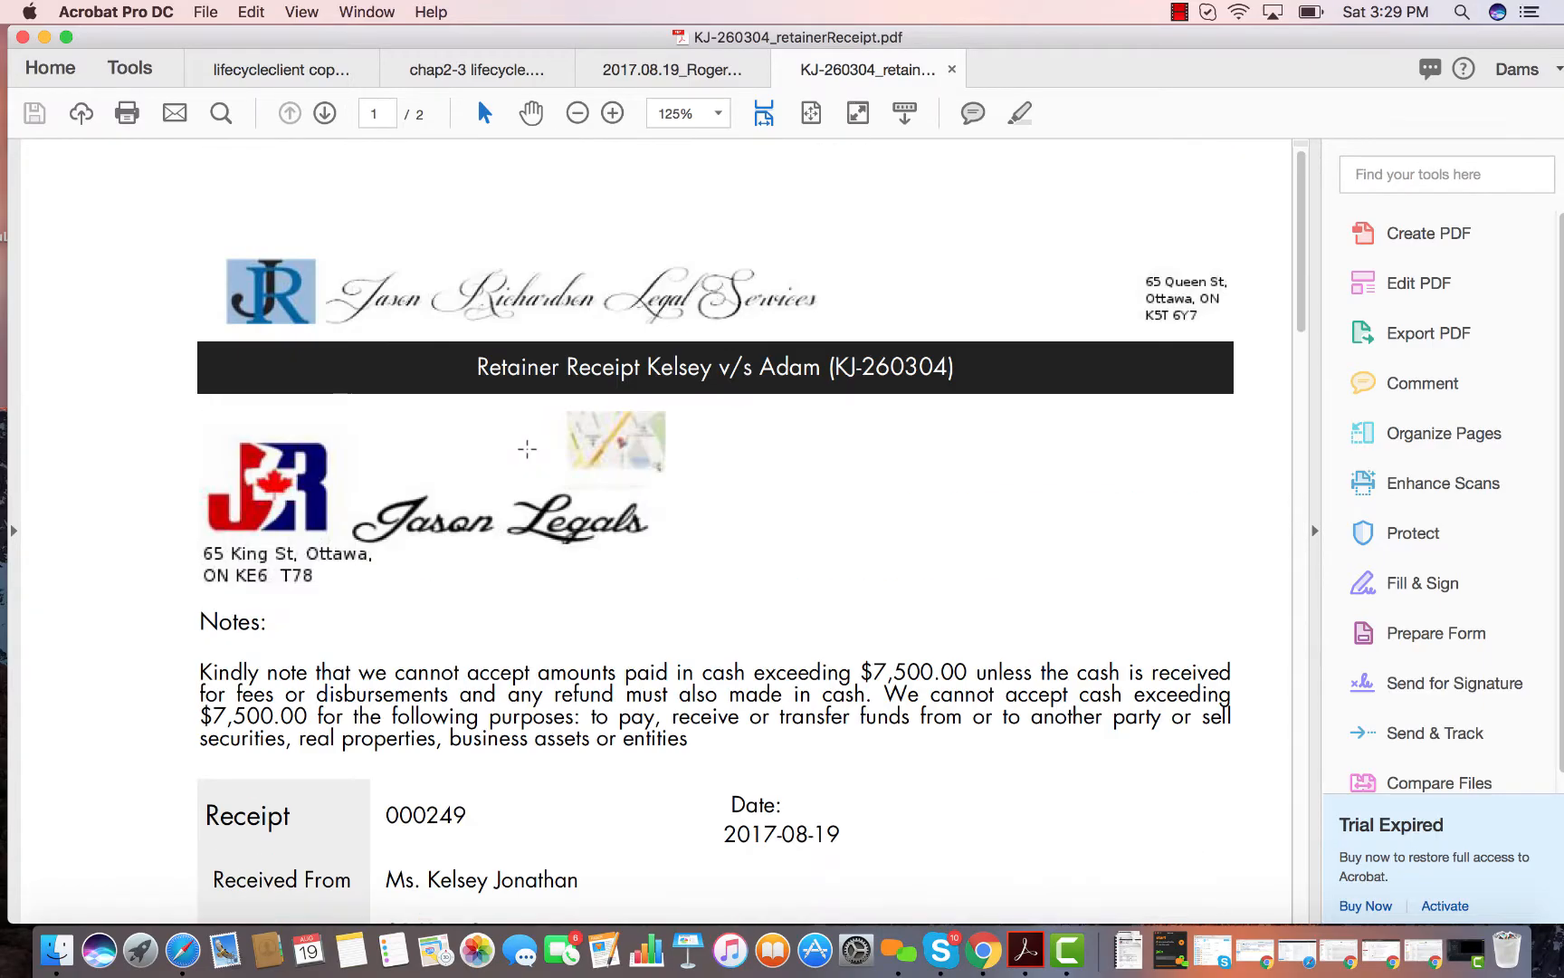
- Switch back to the uLaw page in Safari and close the two untitled tabs
{"action": "left_click", "coordinate": [178, 955]}
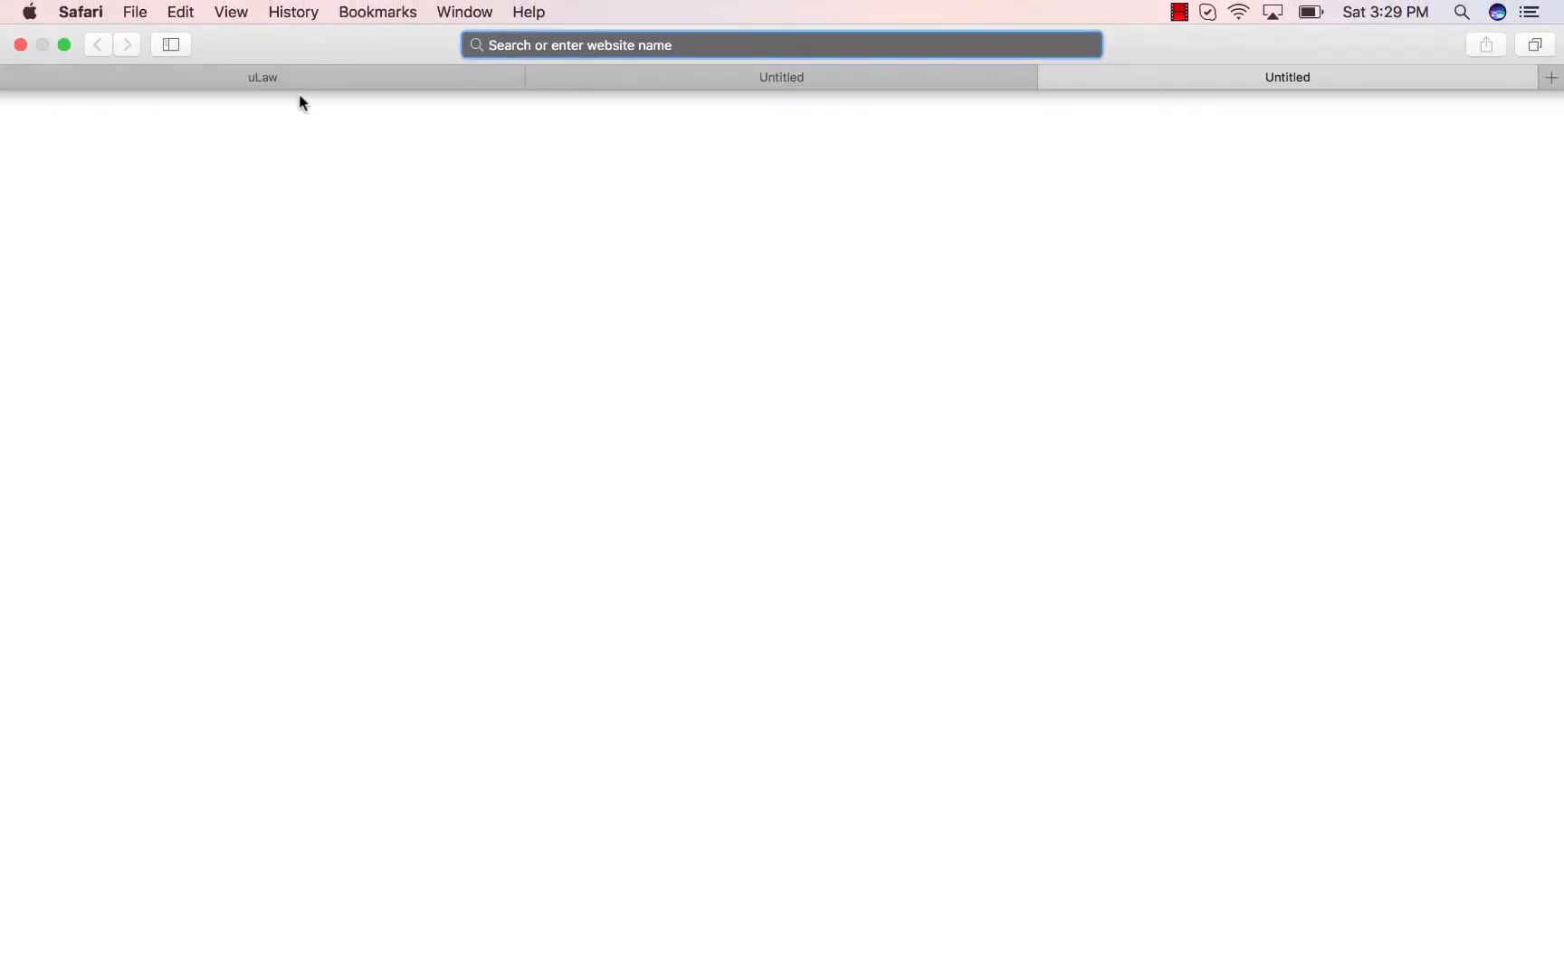
{"action": "left_click", "coordinate": [298, 83]}
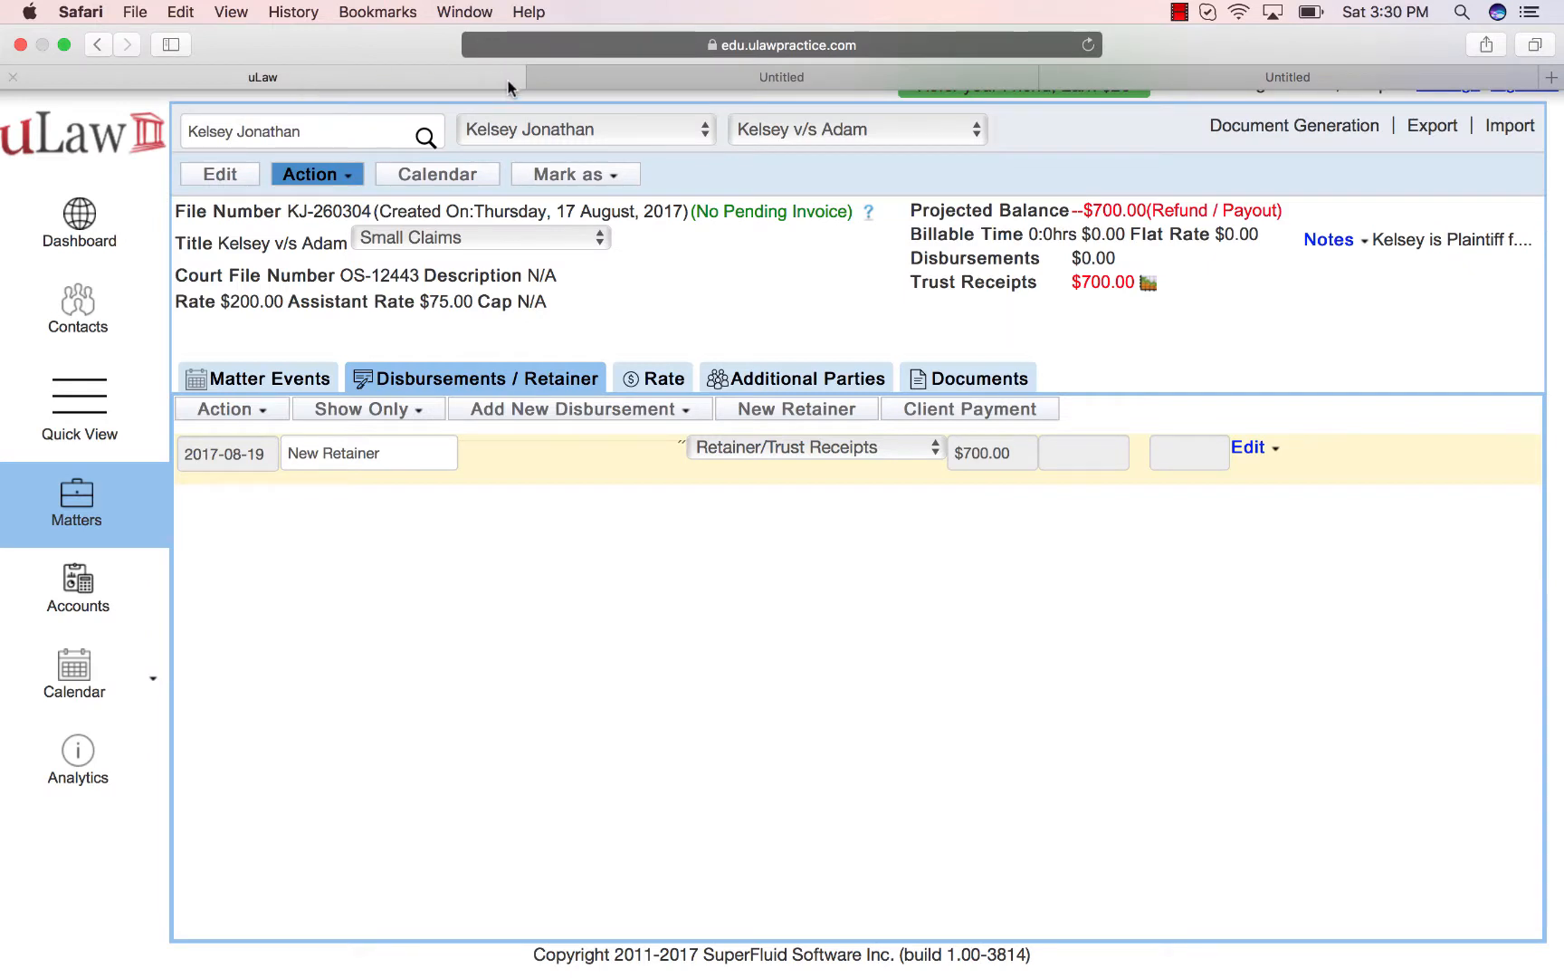
{"action": "left_click", "coordinate": [538, 78]}
{"action": "left_click", "coordinate": [538, 78]}
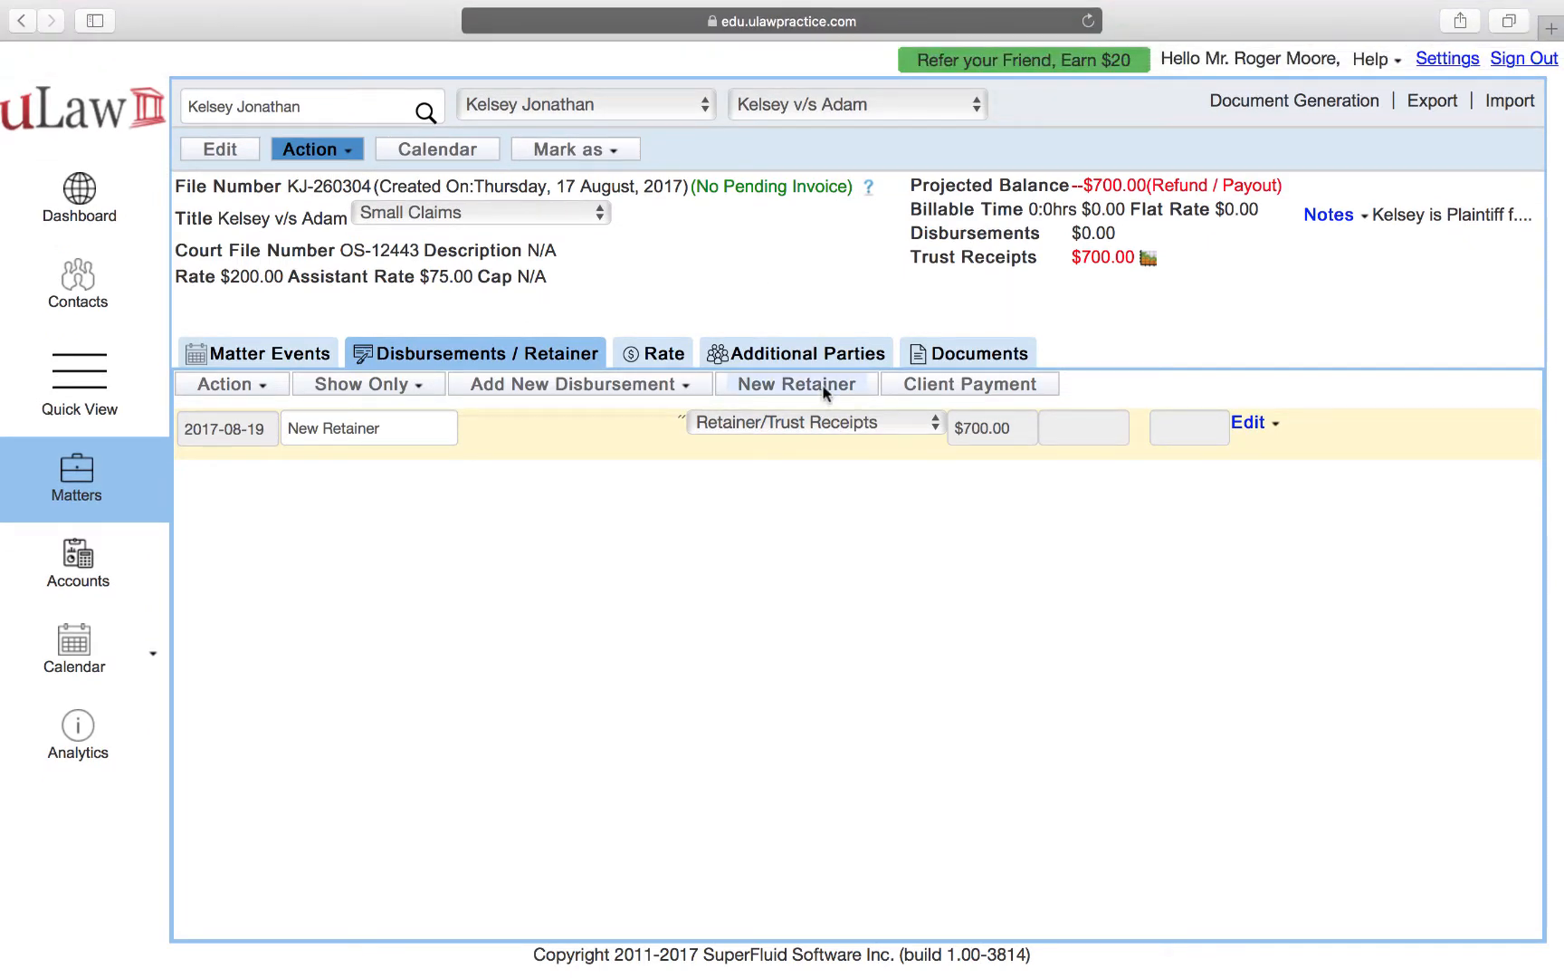
- Start a new $800 retainer for the client and validate its payment collection fields to load the card payment form
{"action": "left_click", "coordinate": [796, 383]}
{"action": "left_click", "coordinate": [892, 268]}
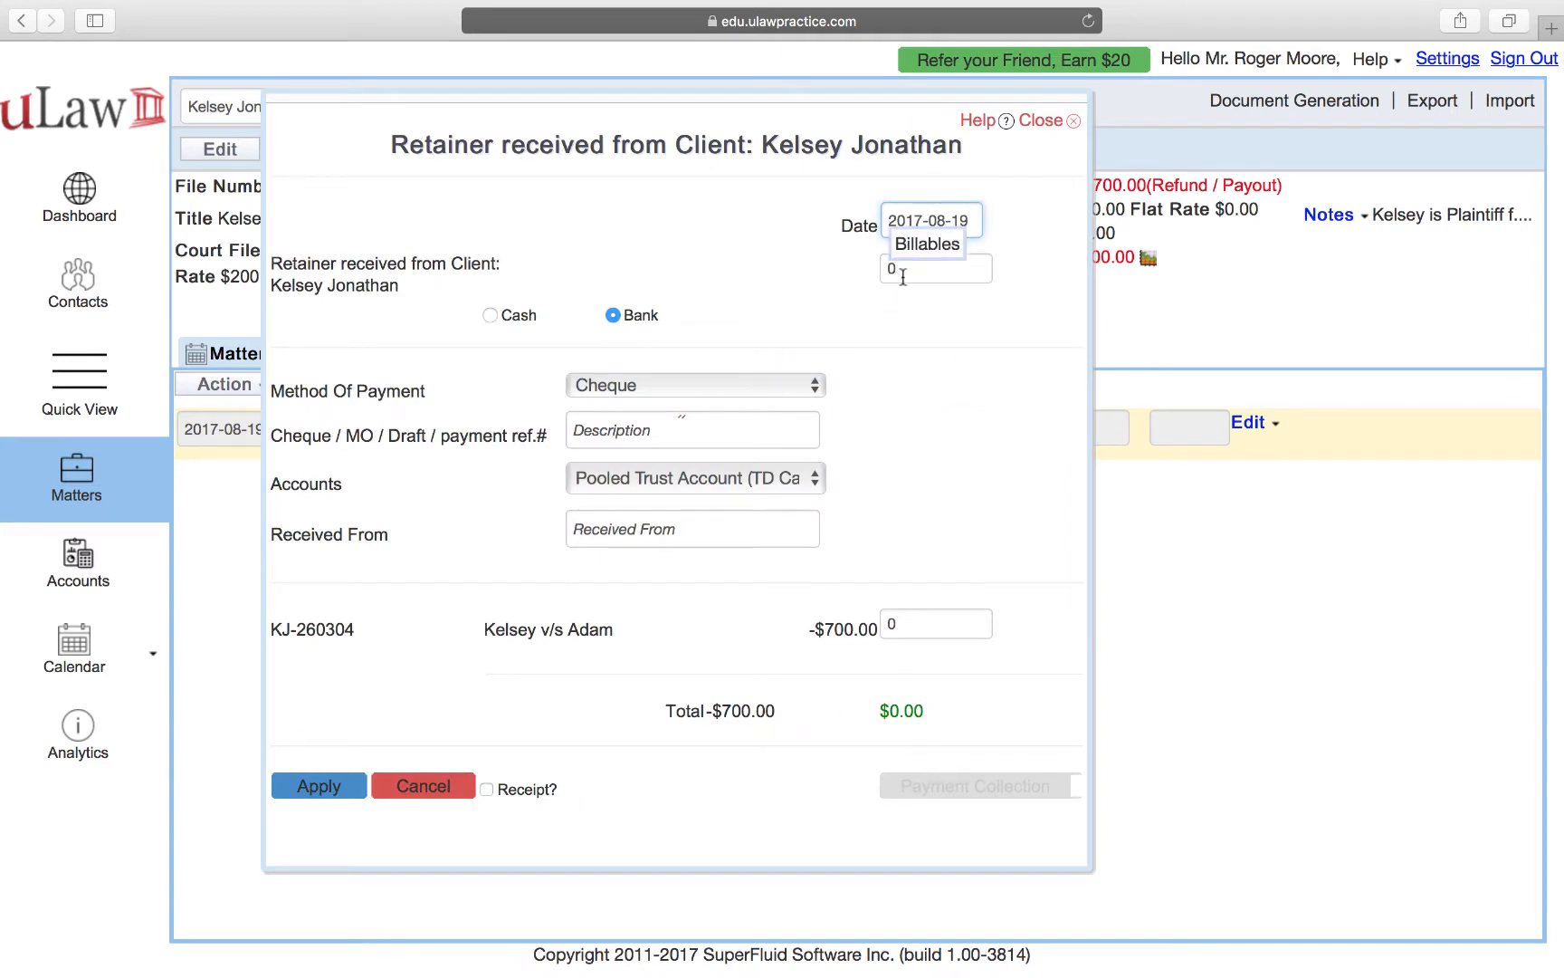
{"action": "type", "text": "800"}
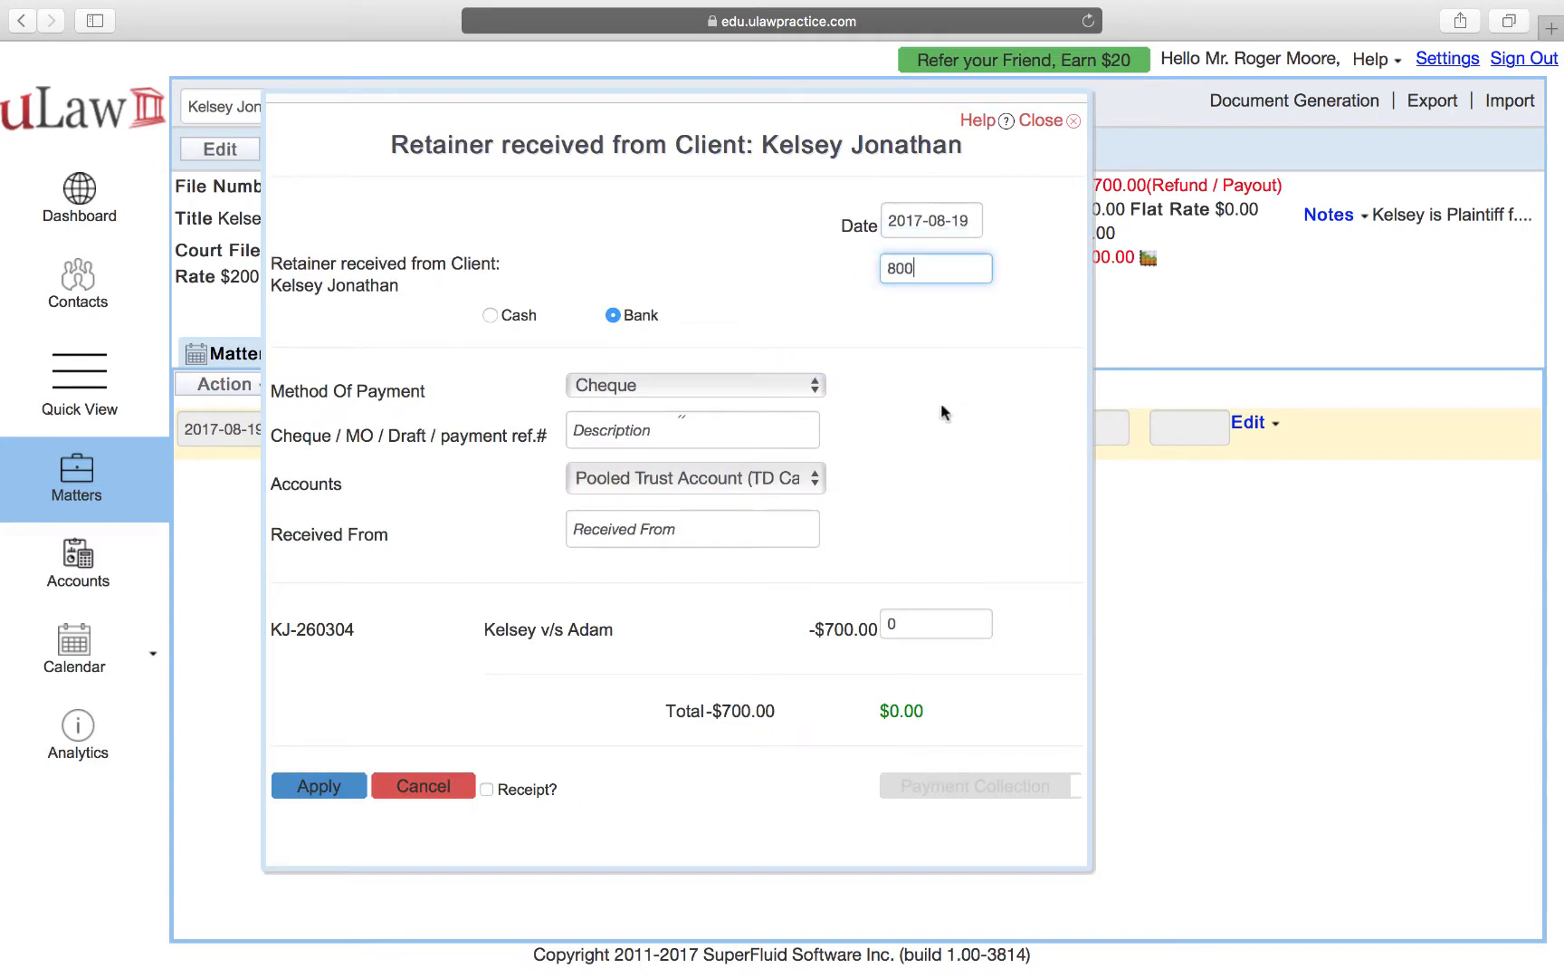
{"action": "key", "text": "Tab"}
{"action": "left_click", "coordinate": [992, 787]}
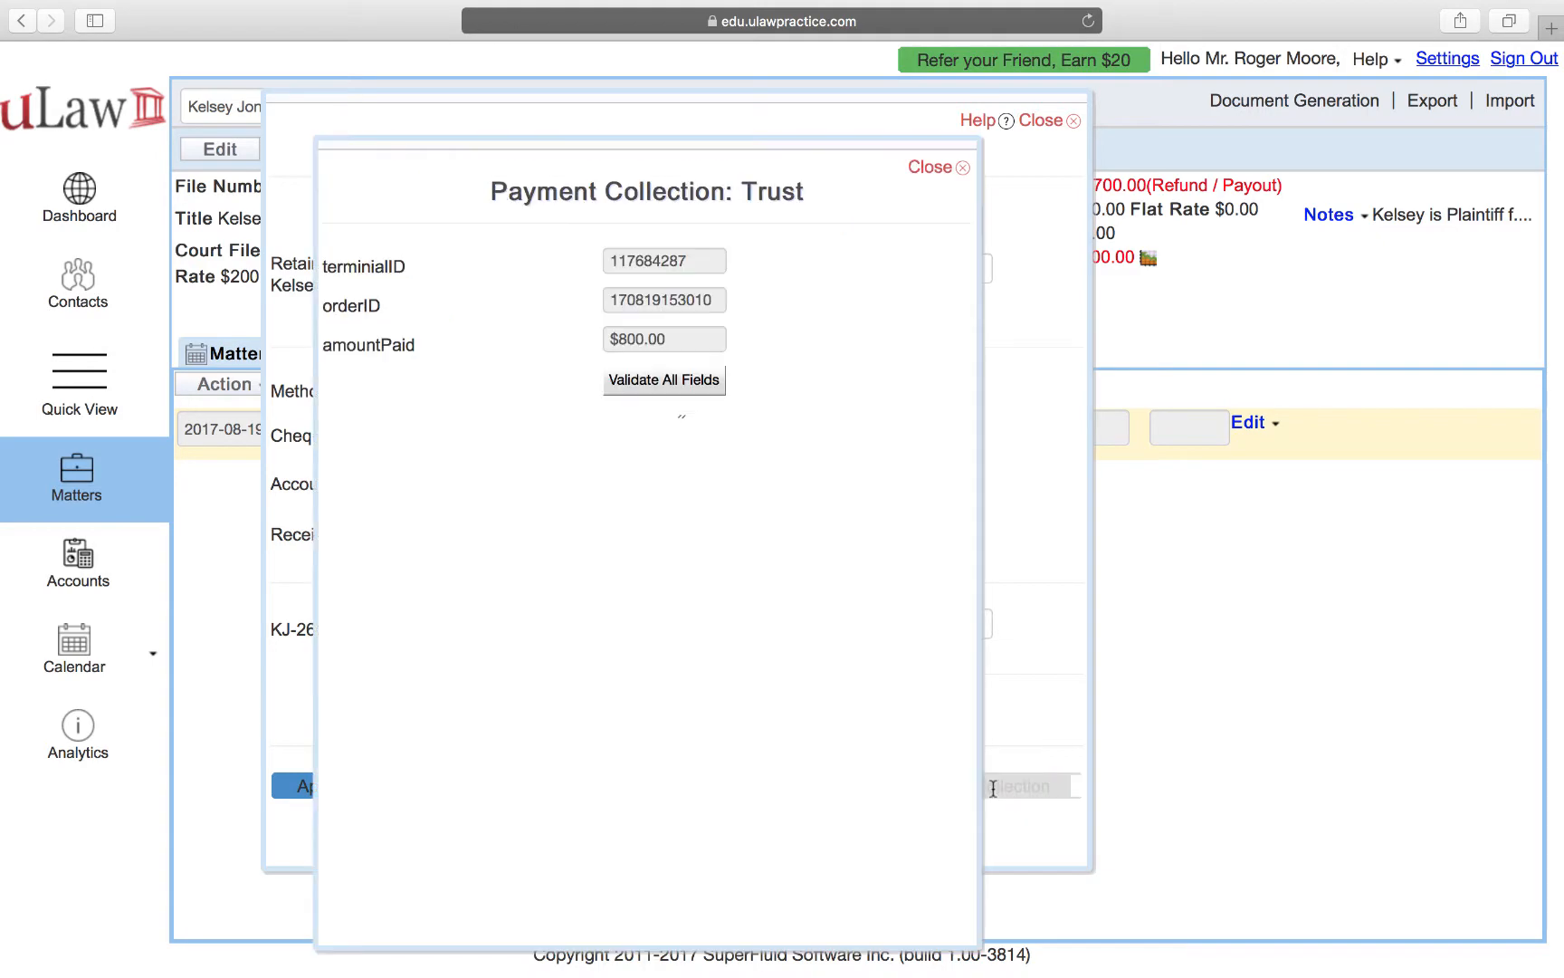
{"action": "left_click", "coordinate": [686, 387]}
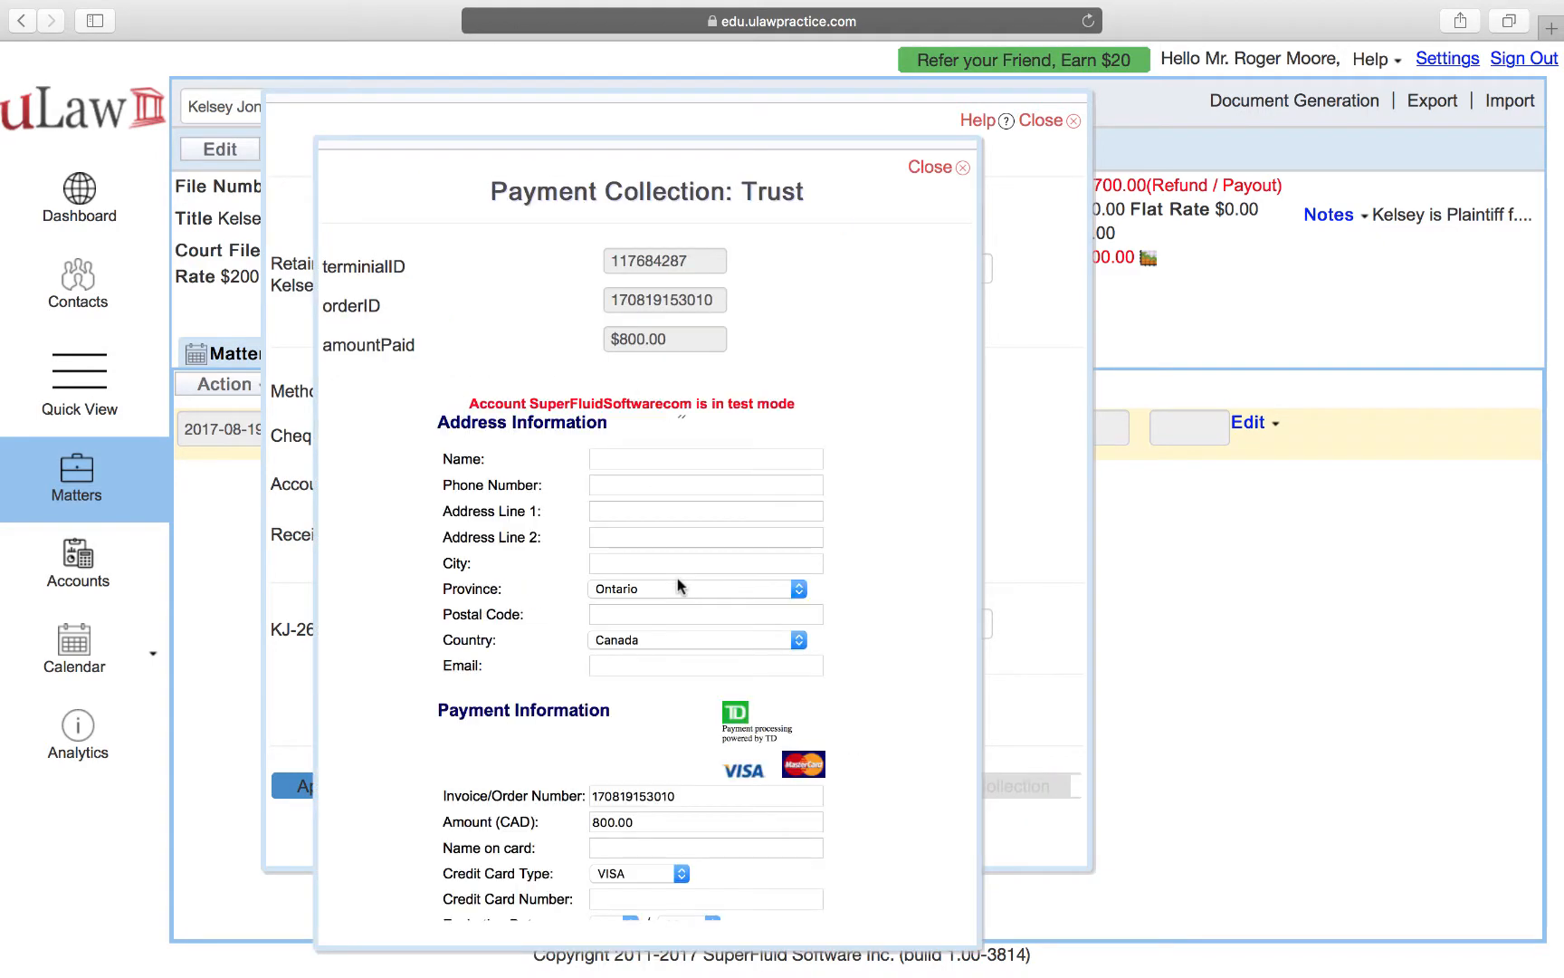
- Enter the cardholder's name, choose MasterCard as the credit card type, and fill in the credit card number
{"action": "scroll", "coordinate": [664, 646], "scroll_direction": "down", "scroll_amount": 2}
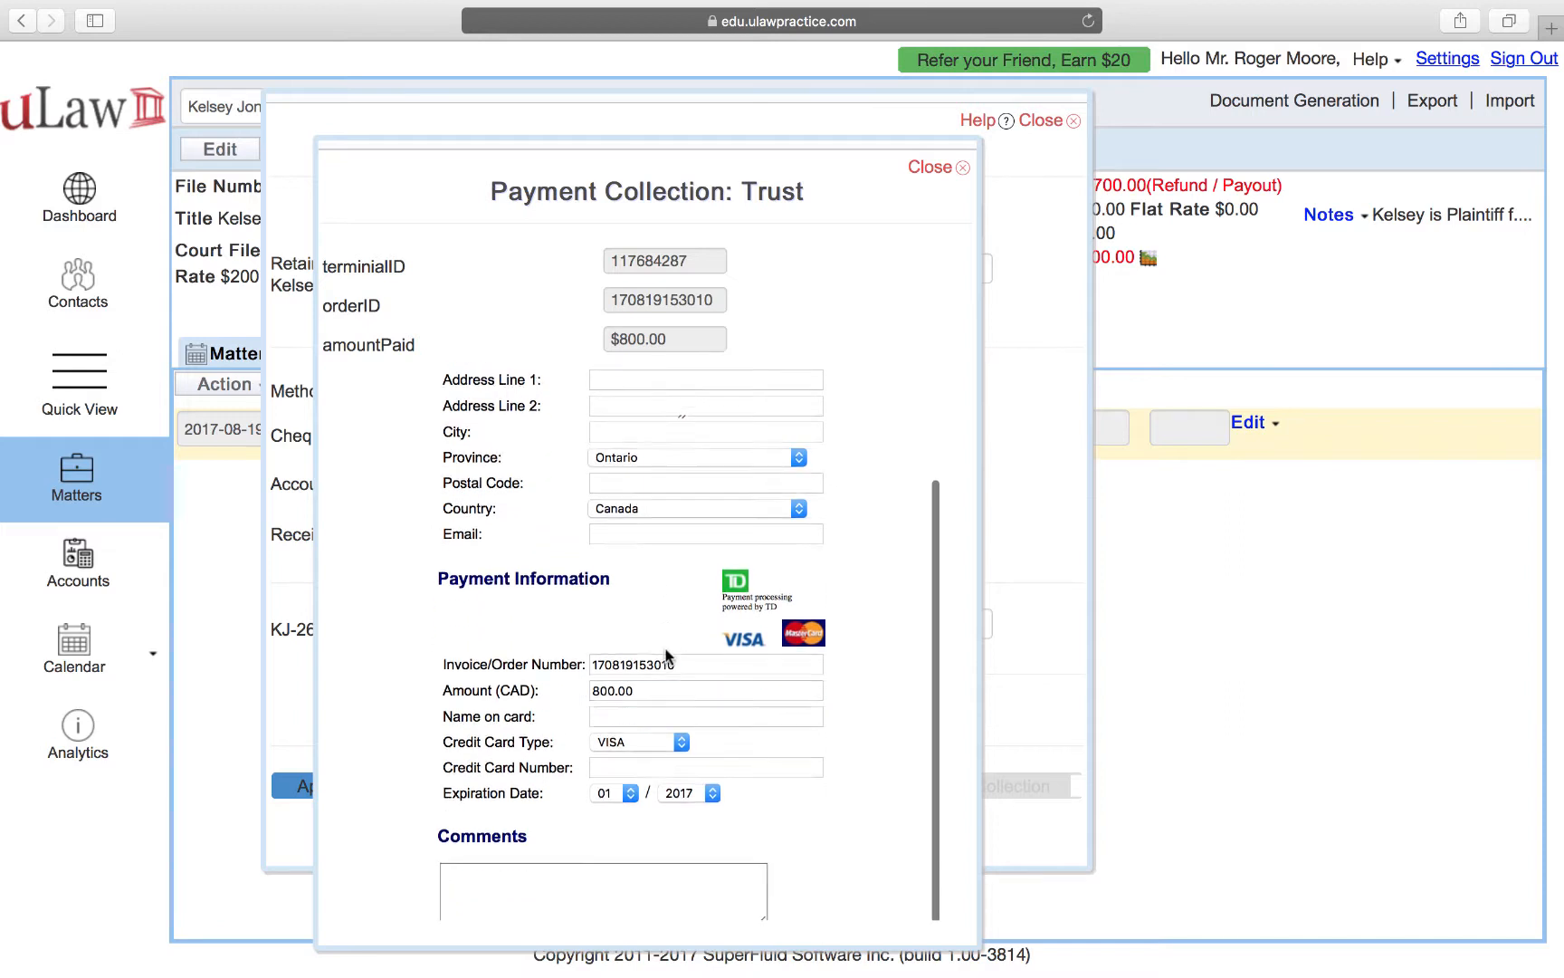
{"action": "left_click", "coordinate": [626, 721]}
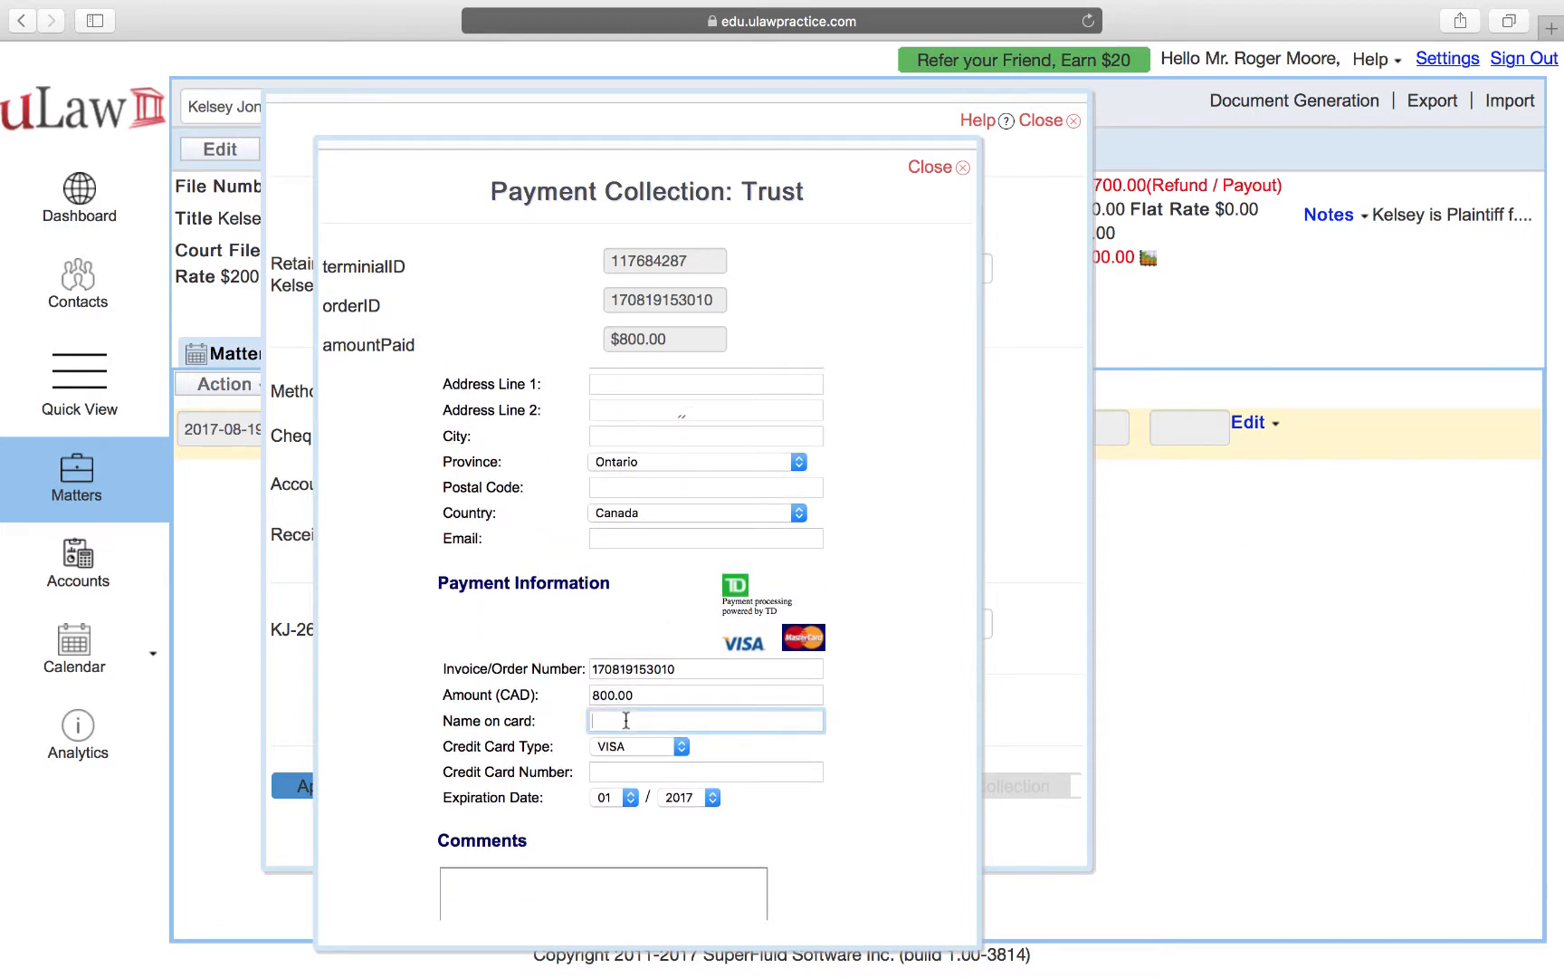
{"action": "type", "text": "Kelsey"}
{"action": "left_click", "coordinate": [626, 746]}
{"action": "left_click", "coordinate": [623, 765]}
{"action": "left_click", "coordinate": [624, 771]}
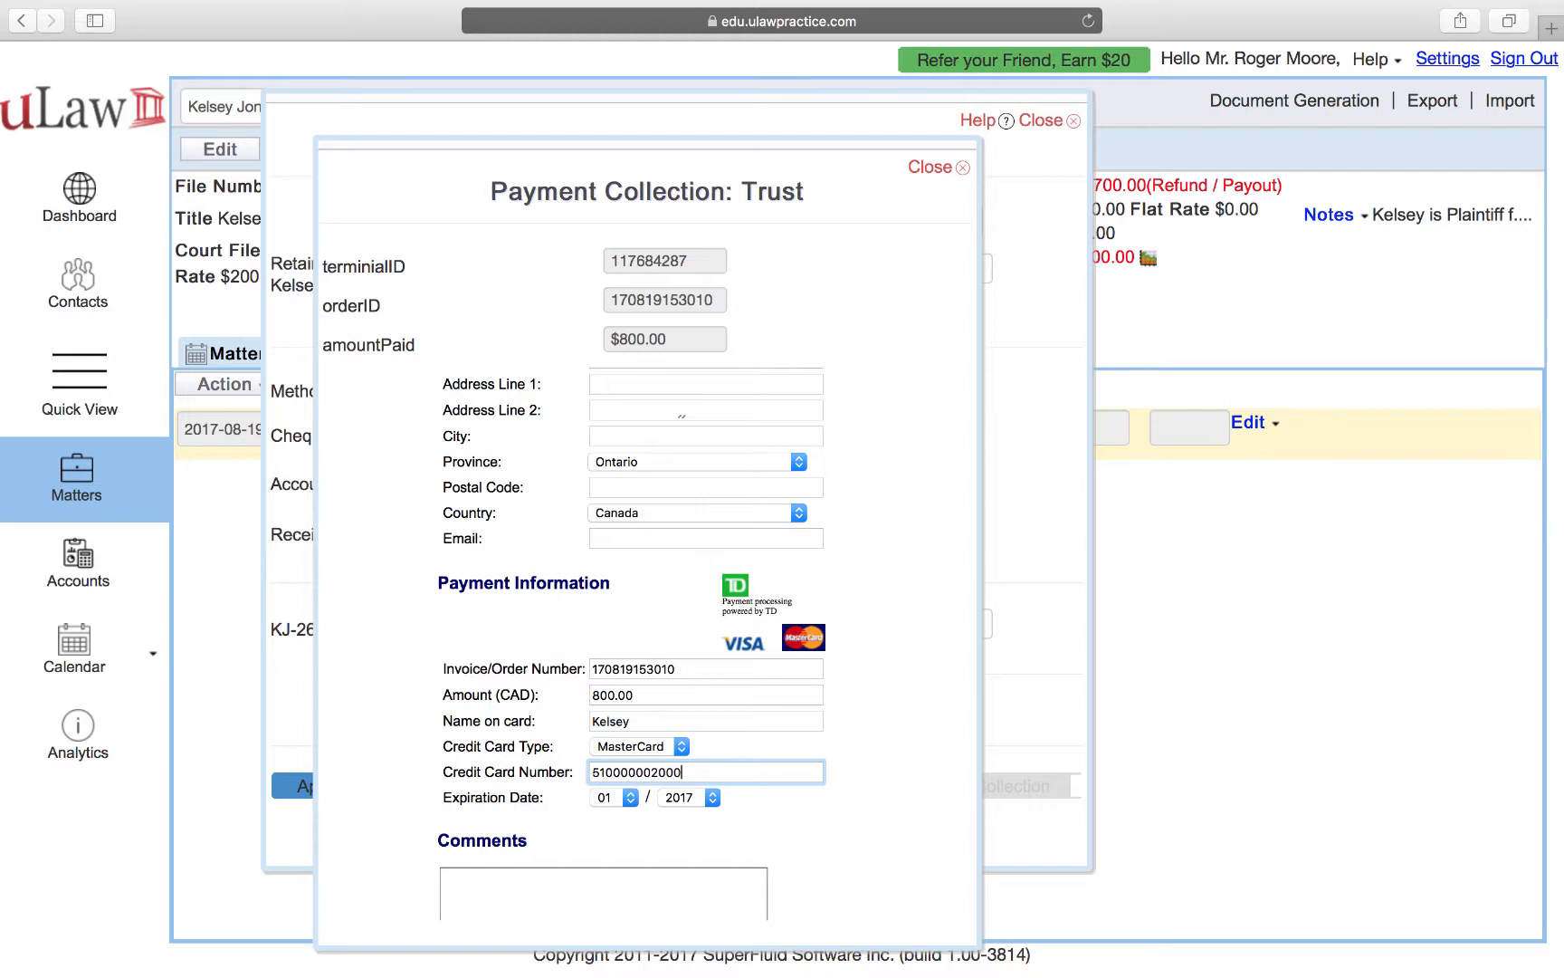
{"action": "type", "text": "200"}
- Set the card's expiration year to 2020 and submit the $800 payment
{"action": "key", "text": "Tab"}
{"action": "key", "text": "Tab"}
{"action": "key", "text": "Down"}
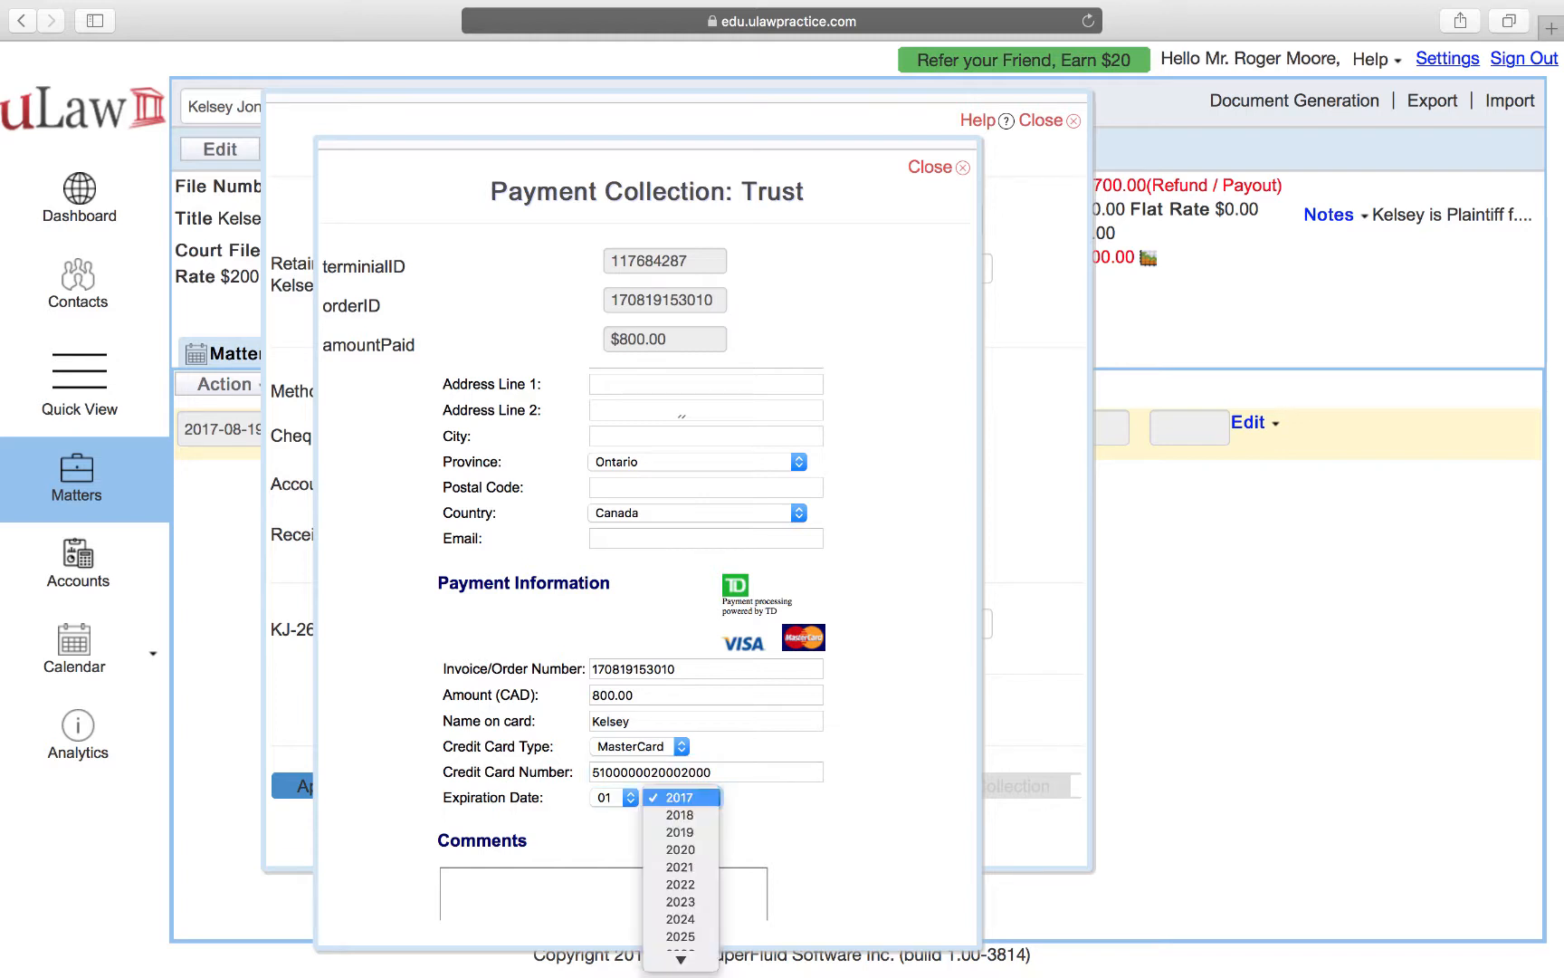
{"action": "left_click", "coordinate": [689, 849]}
{"action": "scroll", "coordinate": [912, 855], "scroll_direction": "down", "scroll_amount": 3}
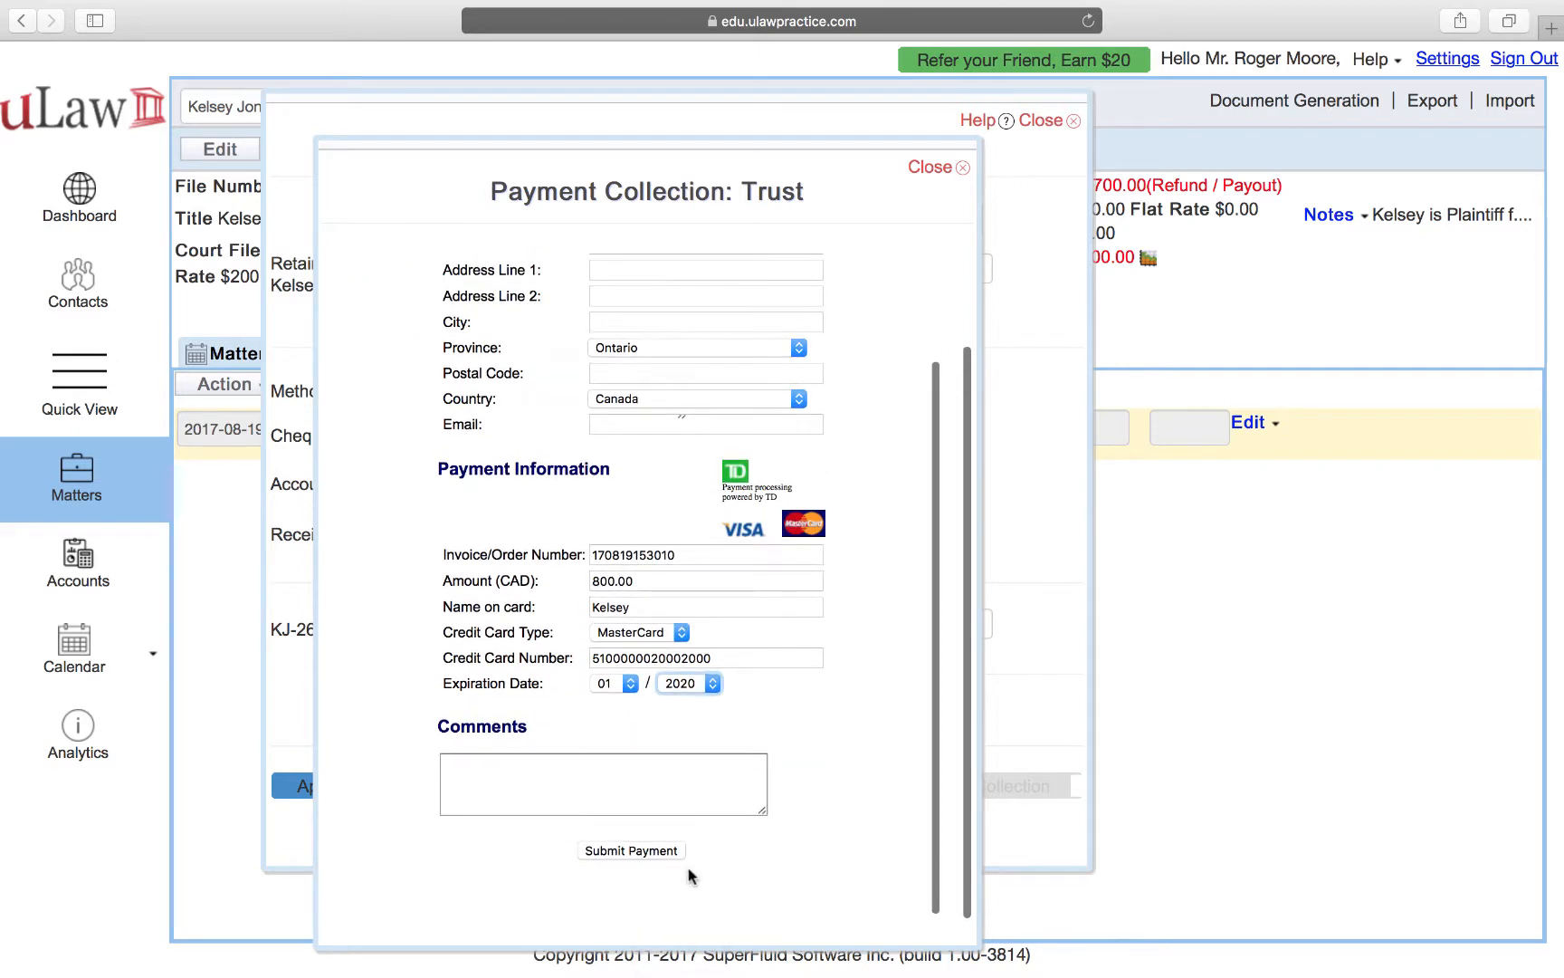
{"action": "left_click", "coordinate": [670, 849]}
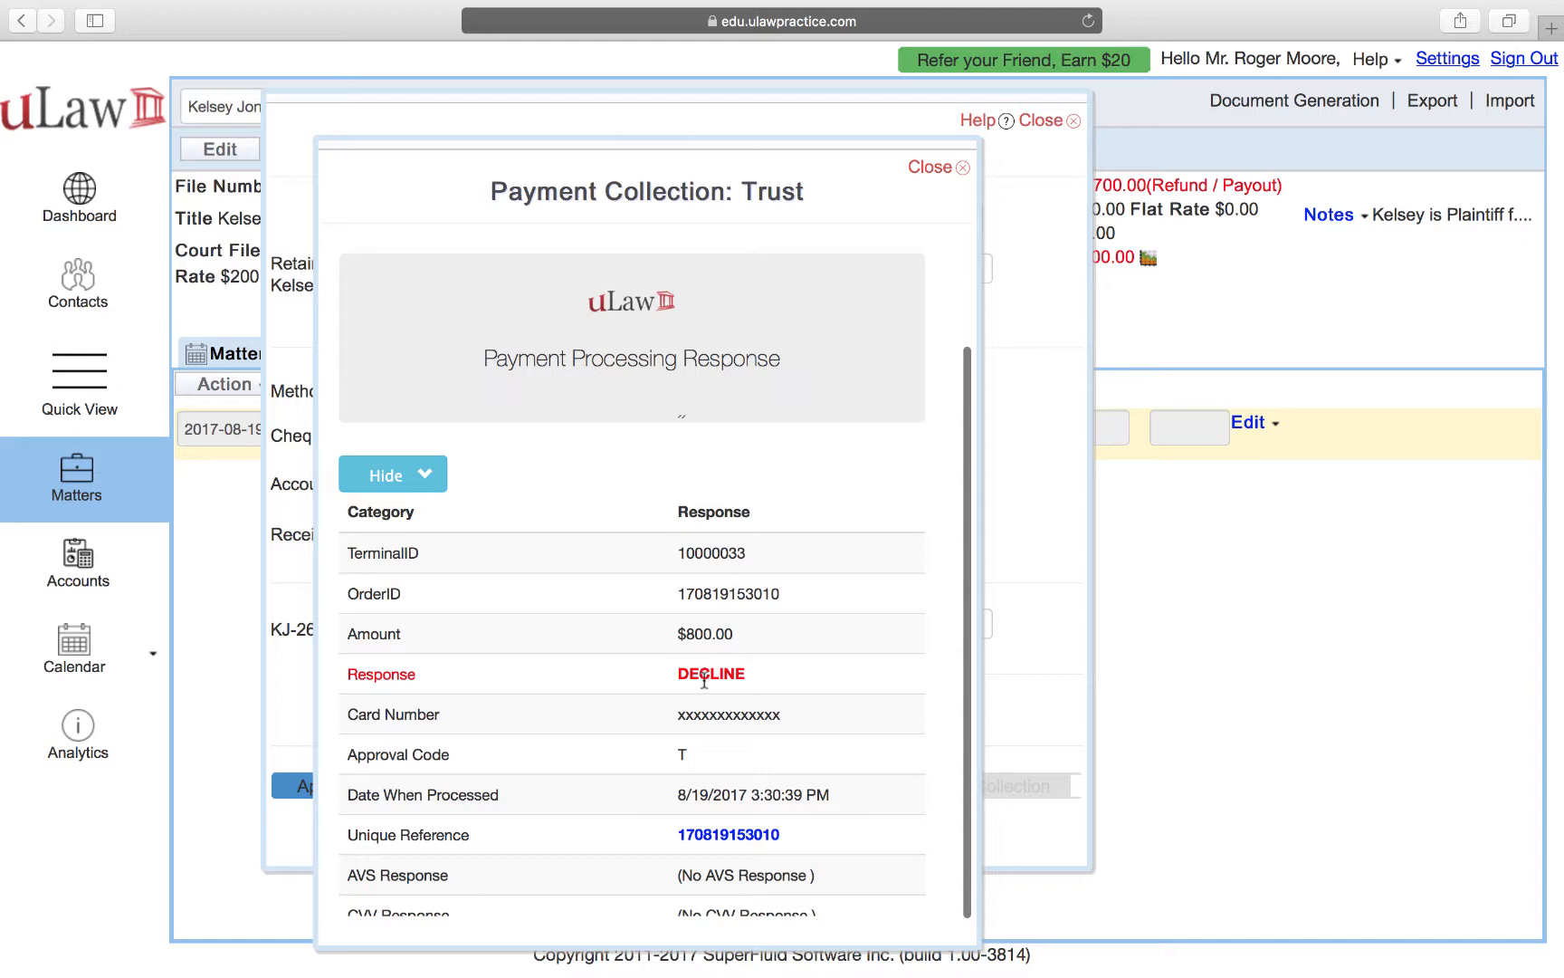
- Review the payment processing response down to the reference line, and close both the payment collection window and the retainer form without applying
{"action": "scroll", "coordinate": [716, 673], "scroll_direction": "down", "scroll_amount": 3}
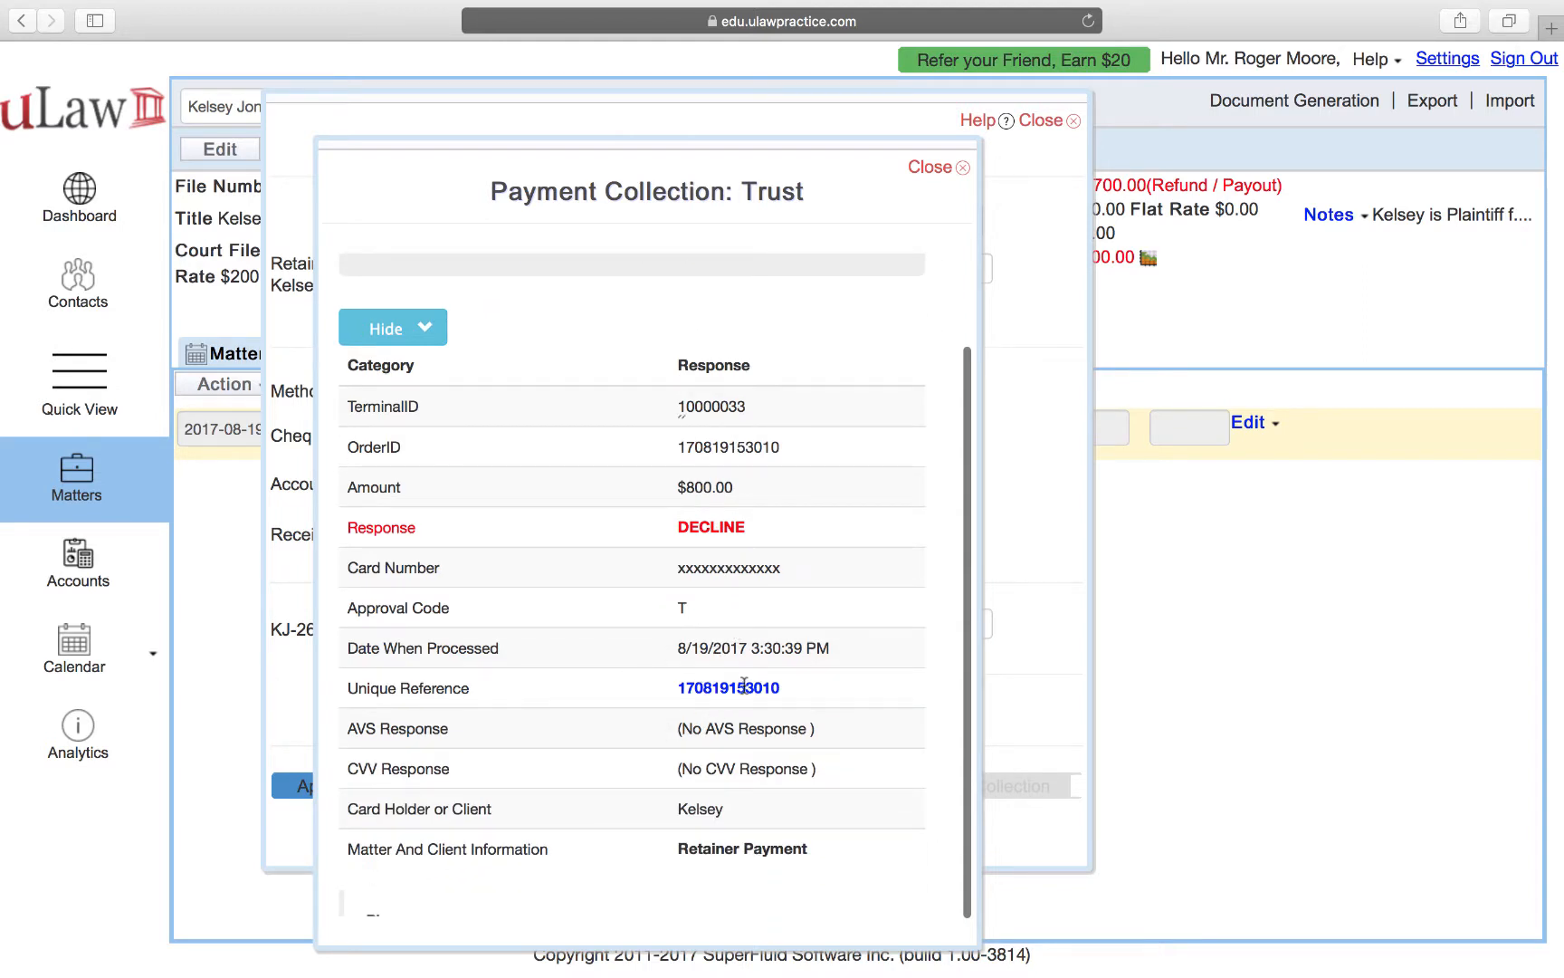
{"action": "scroll", "coordinate": [759, 747], "scroll_direction": "down", "scroll_amount": 2}
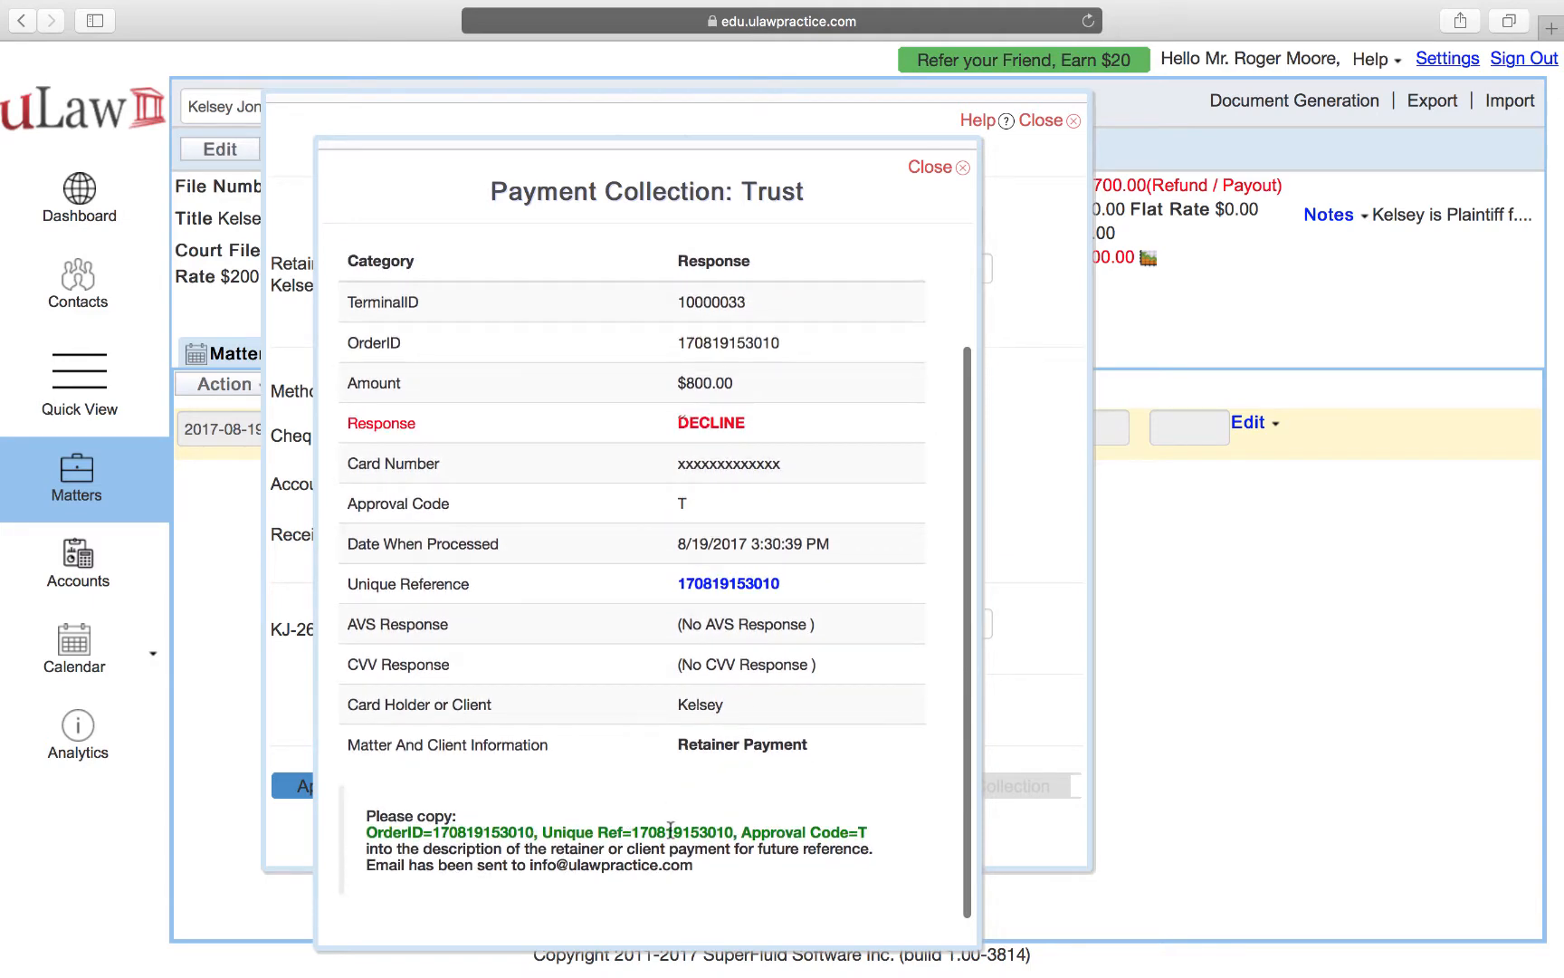
{"action": "left_click", "coordinate": [941, 169]}
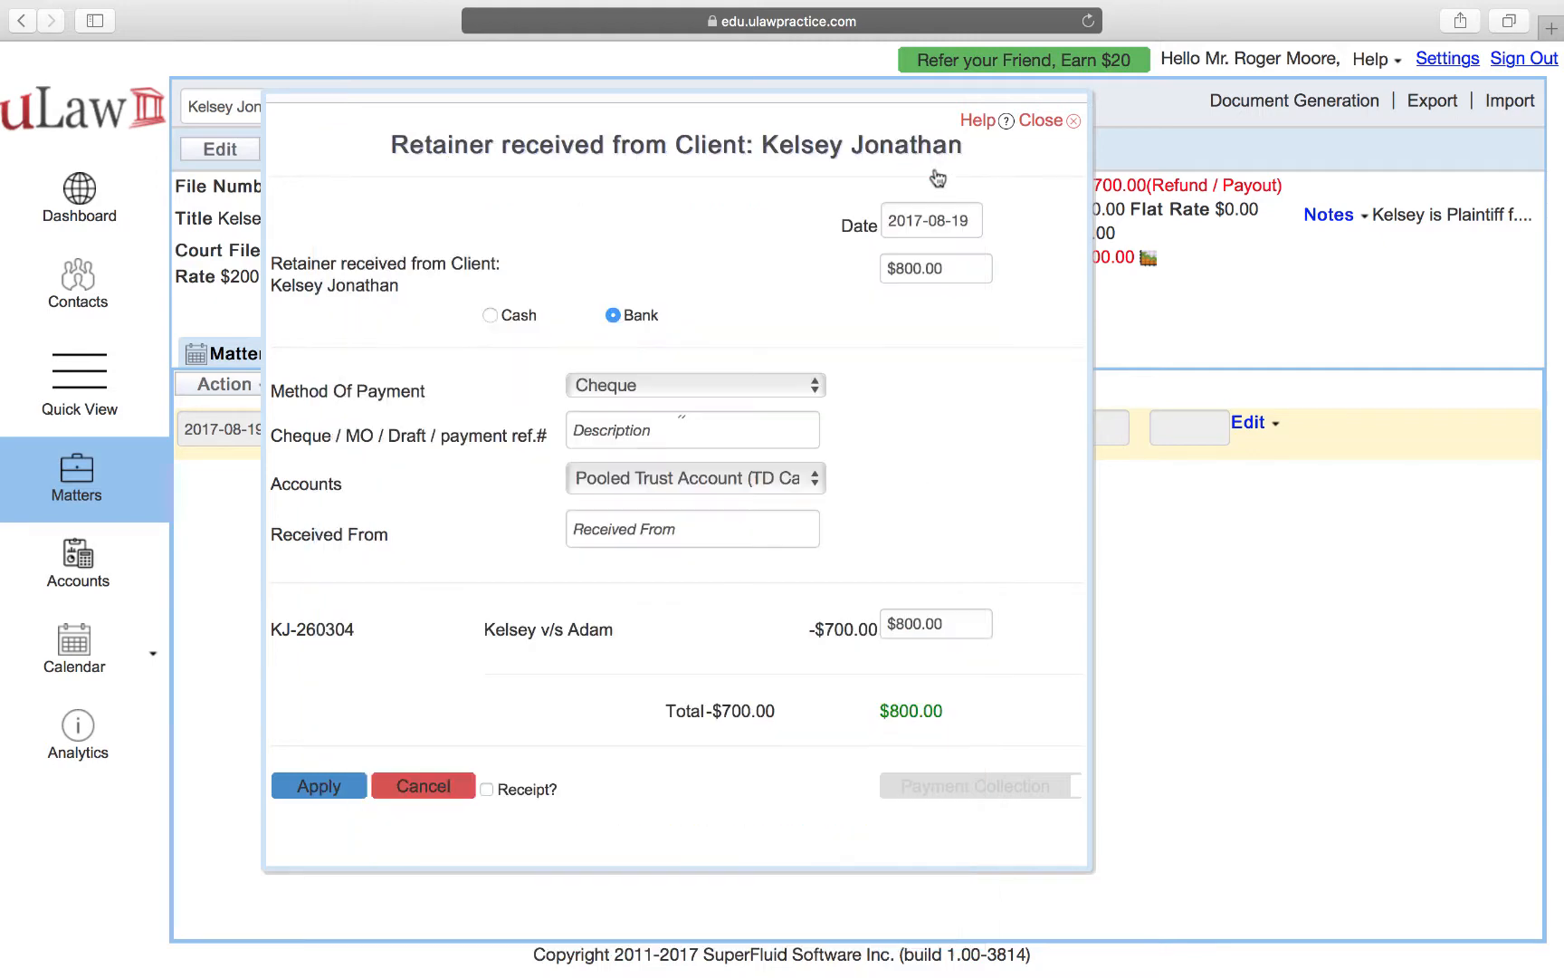
{"action": "left_click", "coordinate": [1041, 121]}
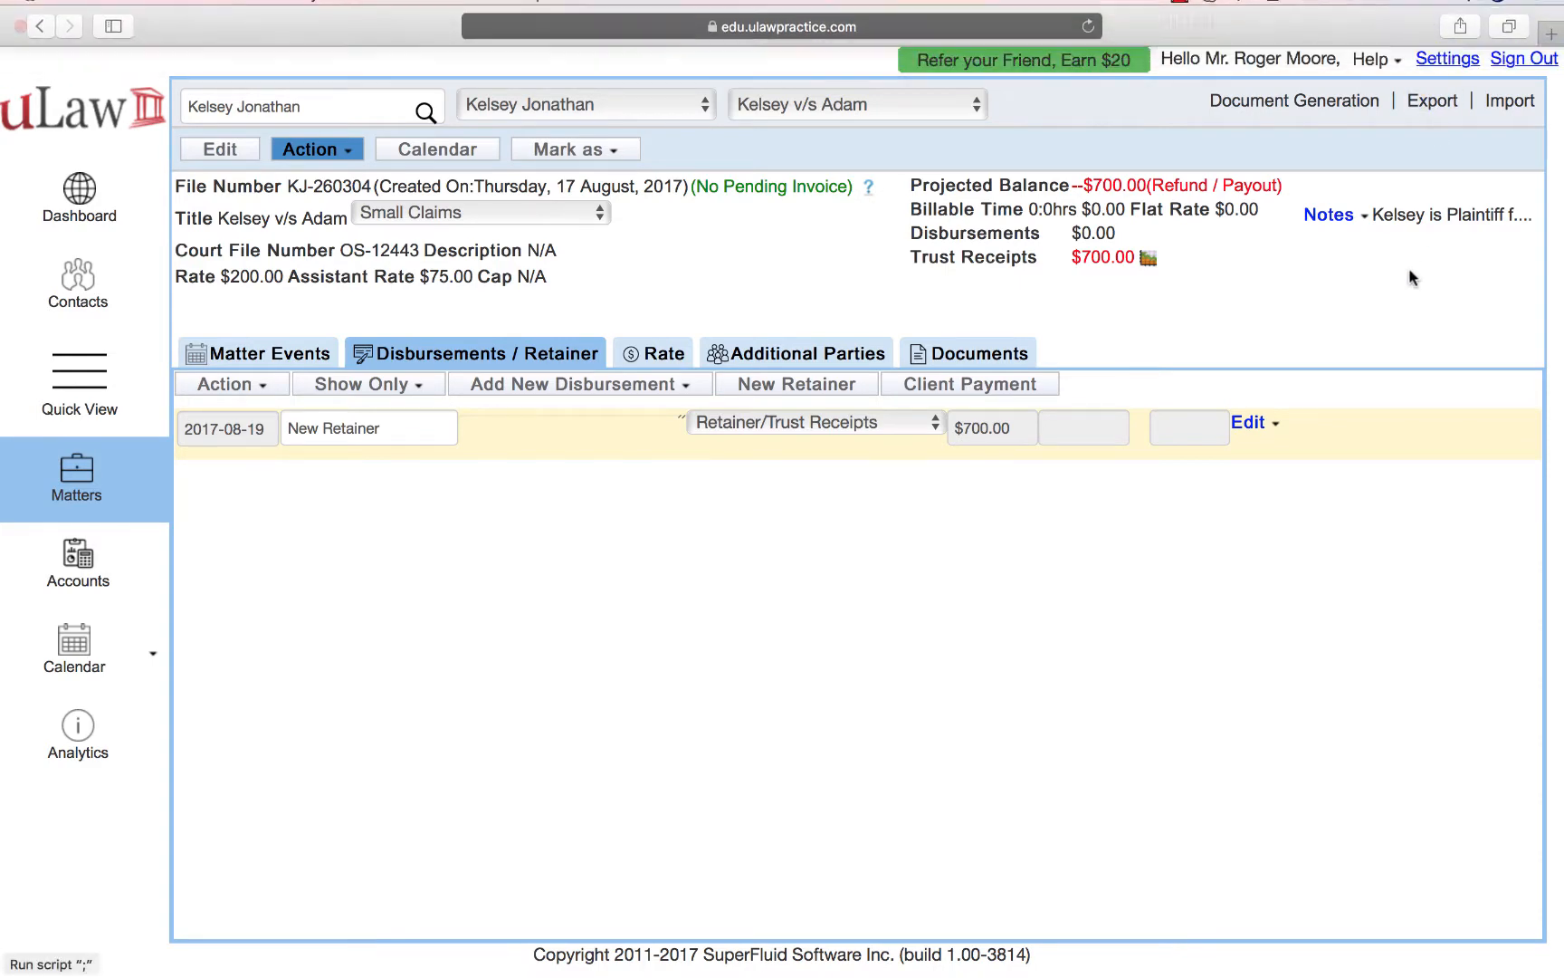
- Look through the available Payment Collection providers in the profile's account settings, keeping TD Canada Trust Test selected
{"action": "left_click", "coordinate": [1446, 59]}
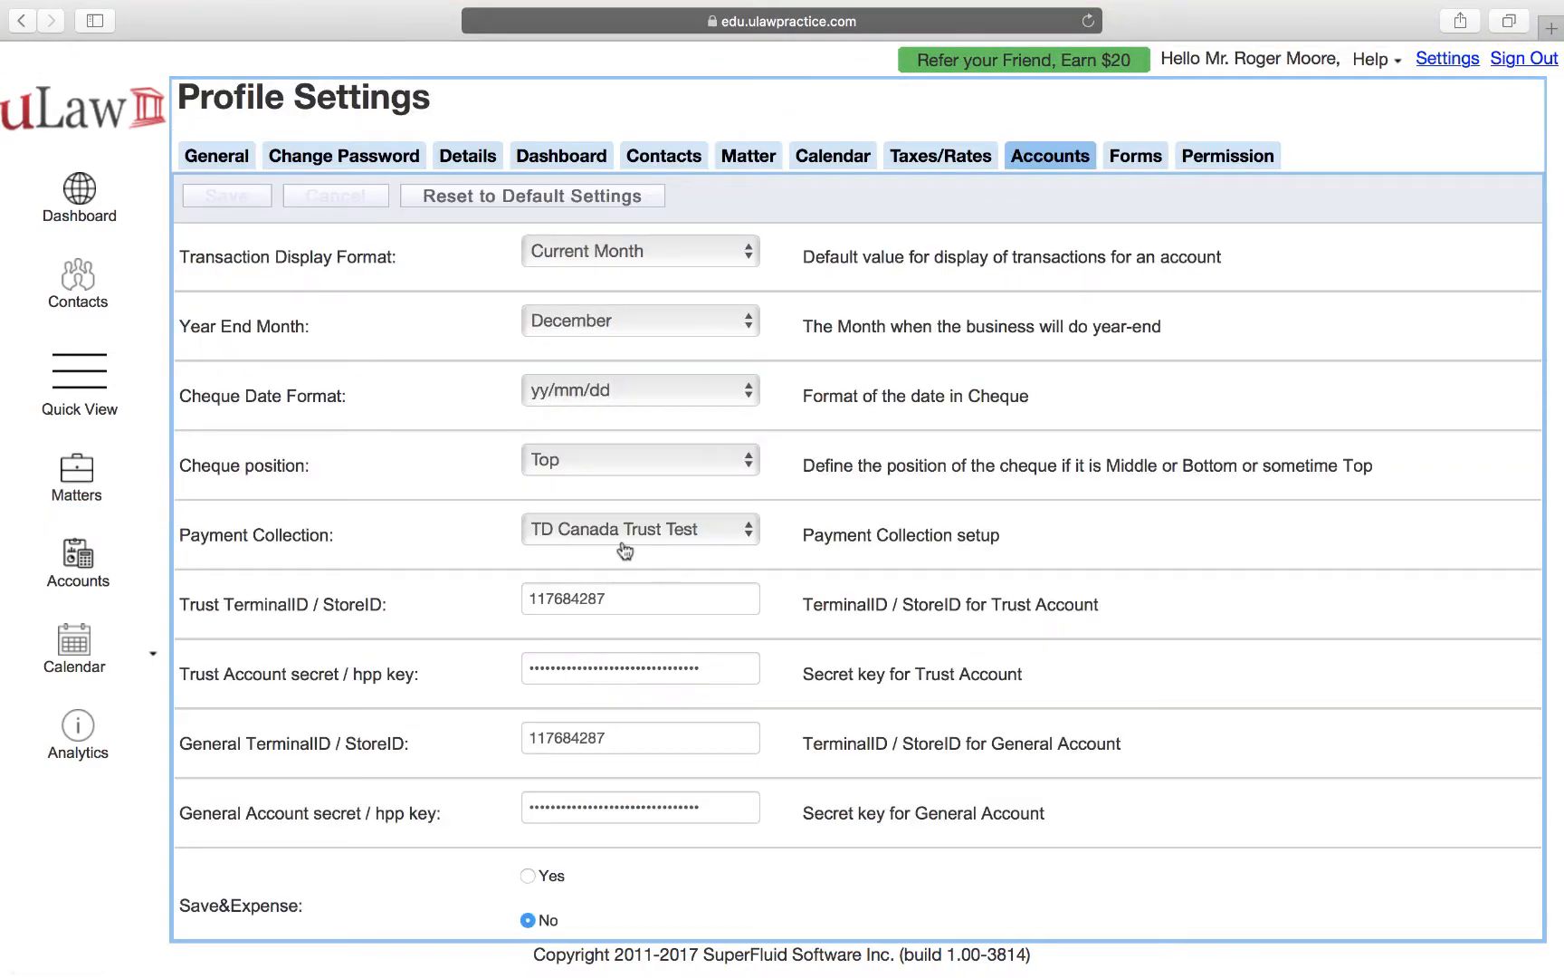
{"action": "left_click", "coordinate": [648, 533]}
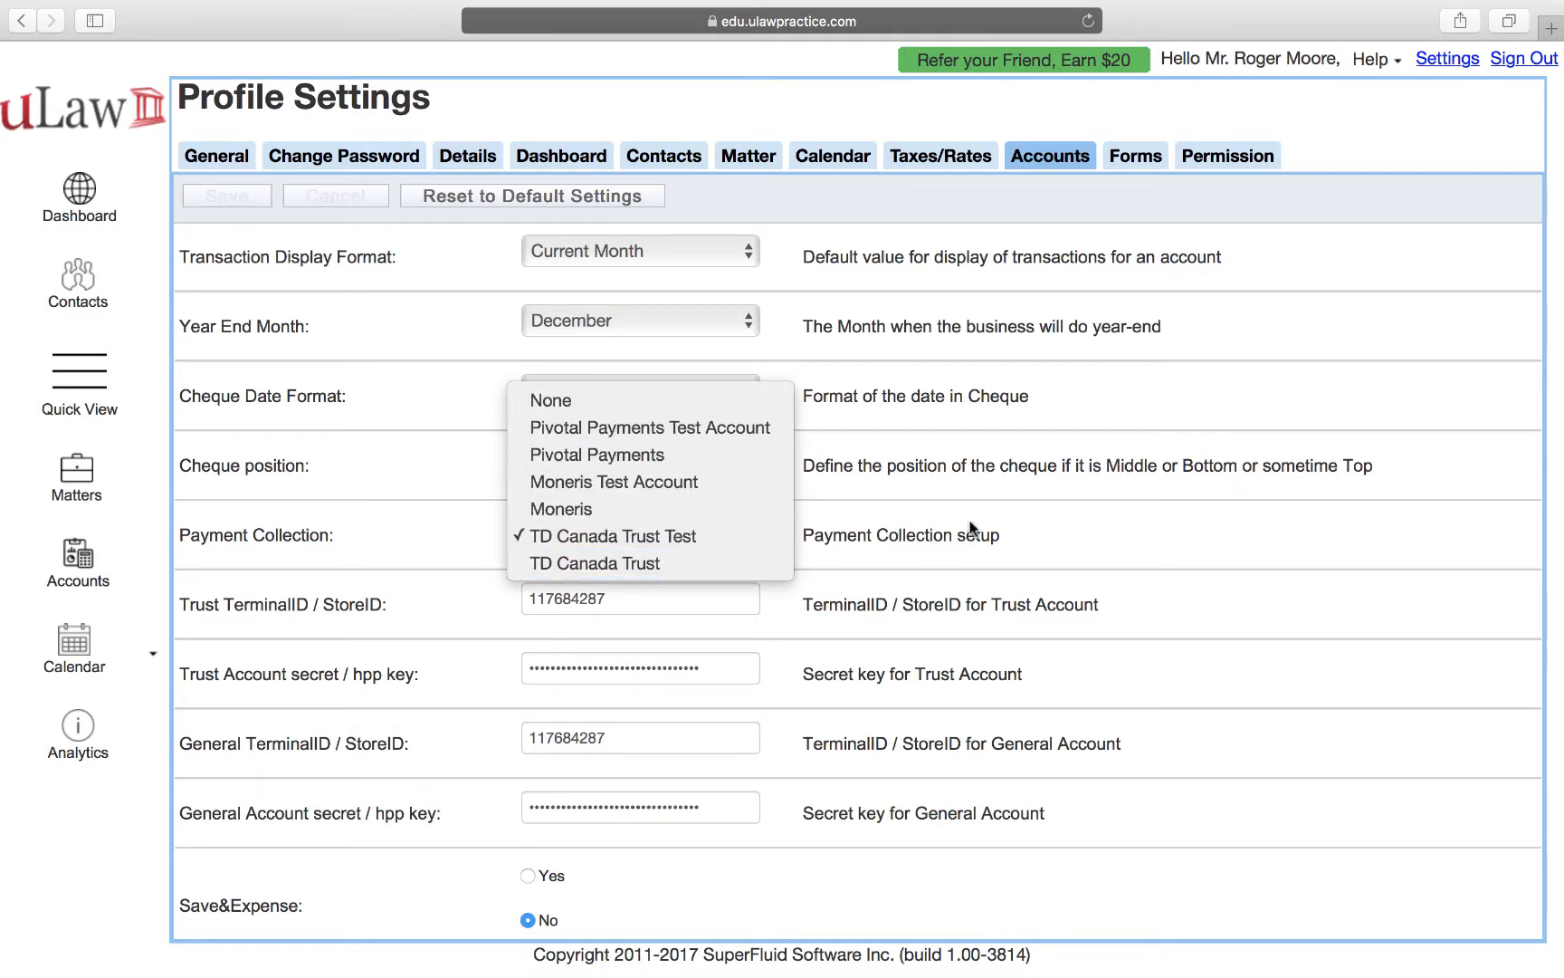
{"action": "left_click", "coordinate": [998, 518]}
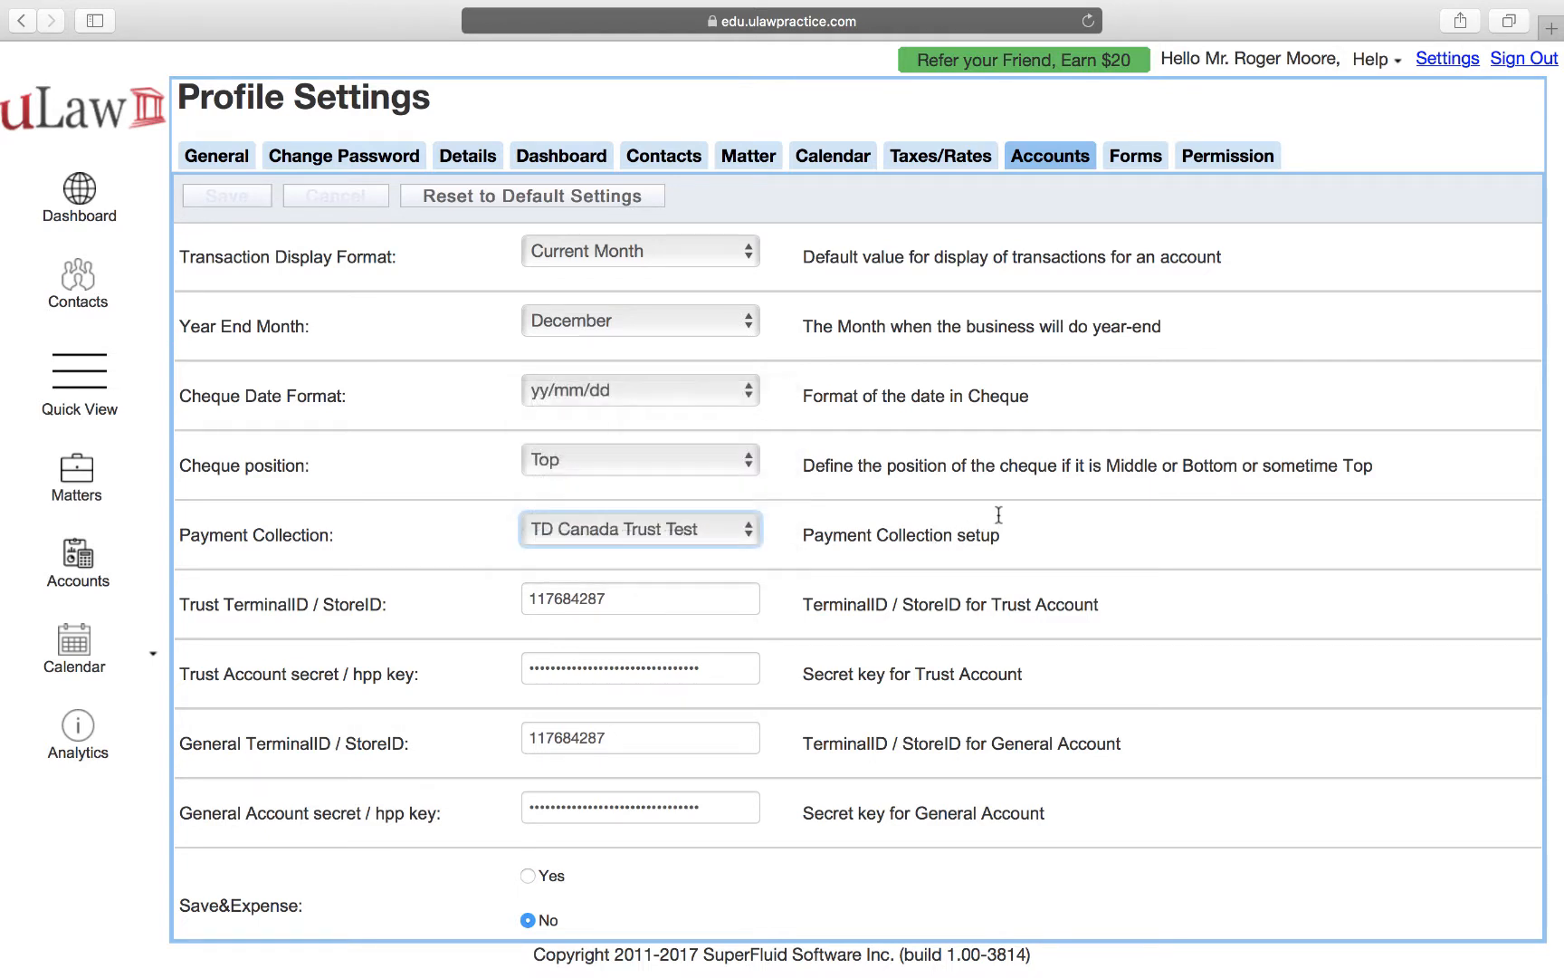
- Return to the client's matter, view the client payment form with its payment collection option, and cancel the form
{"action": "left_click", "coordinate": [76, 496]}
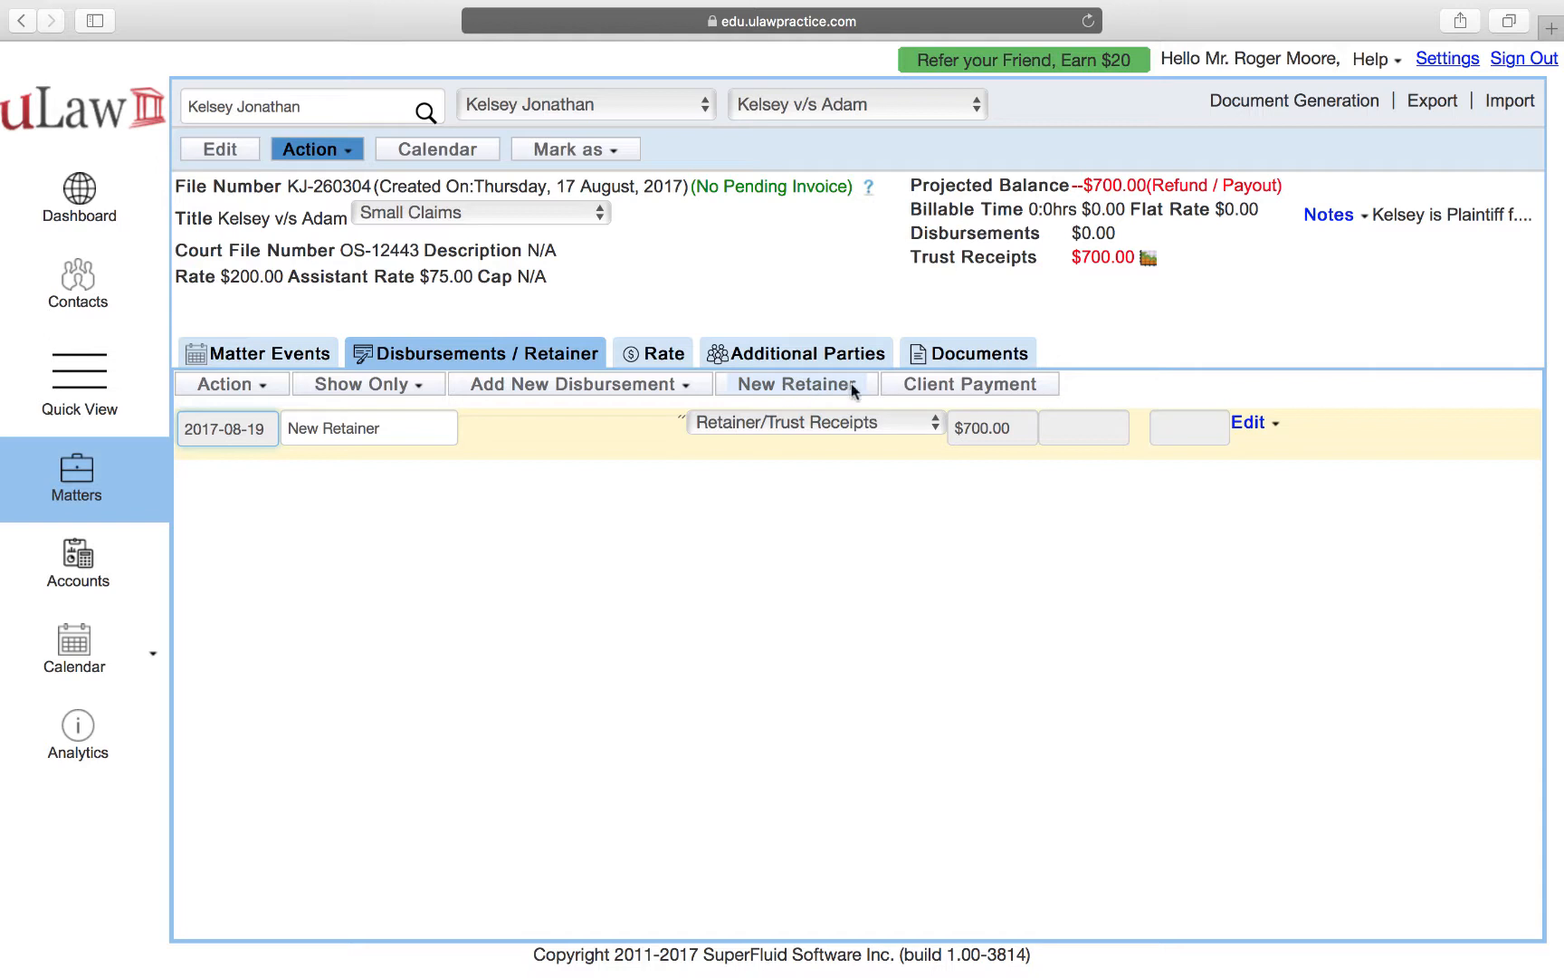
{"action": "left_click", "coordinate": [955, 383]}
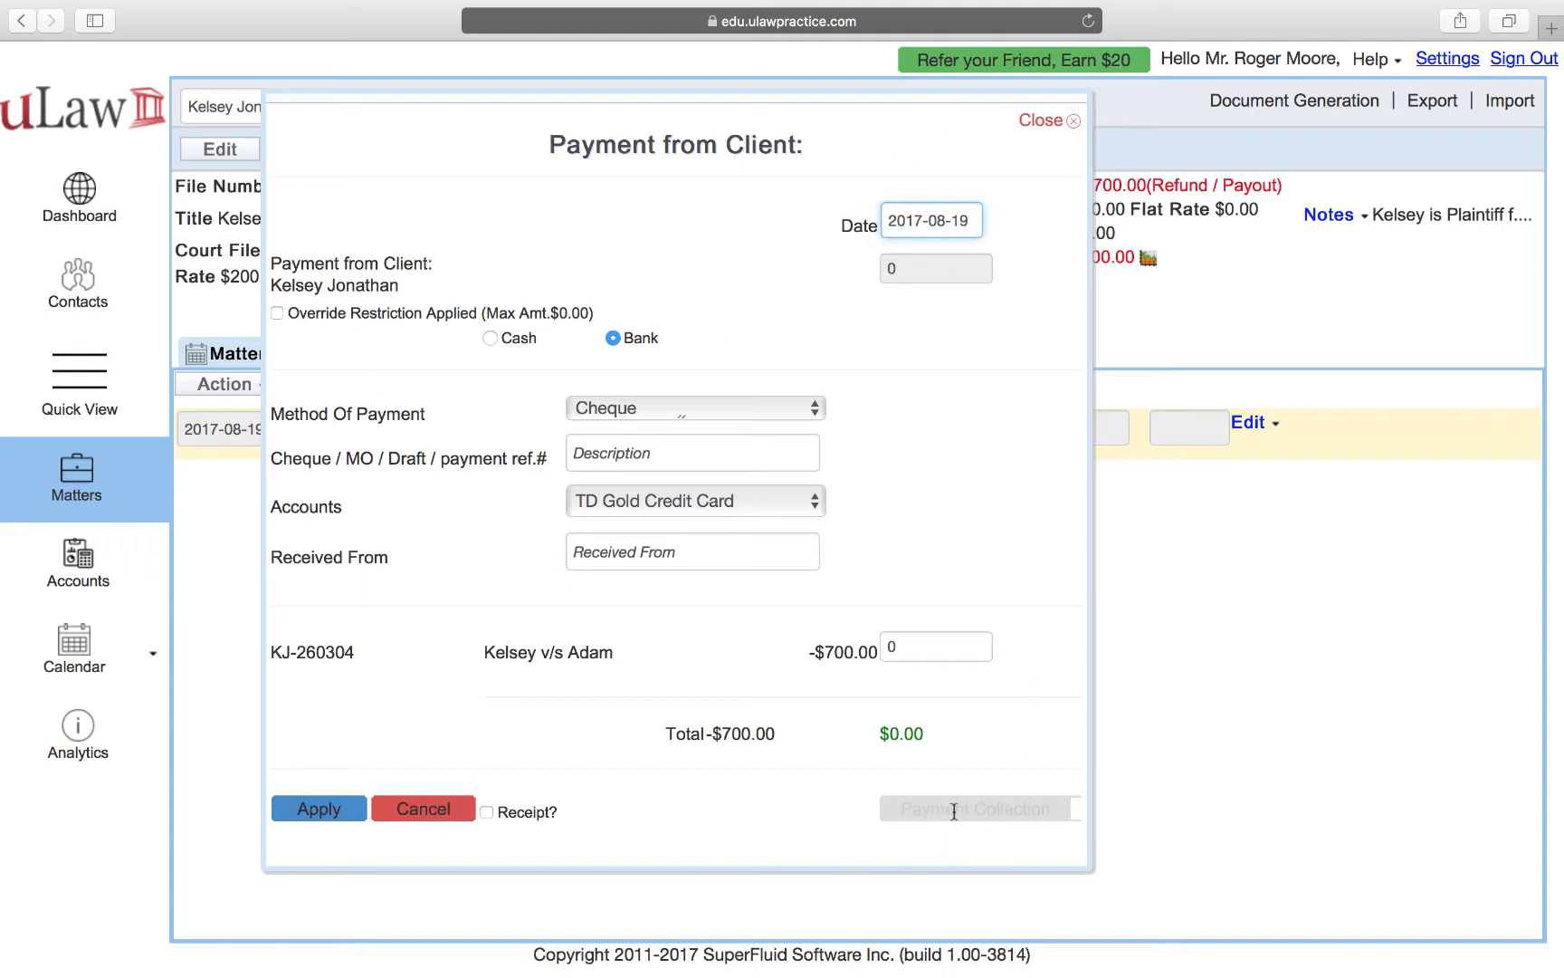
{"action": "left_click", "coordinate": [422, 813]}
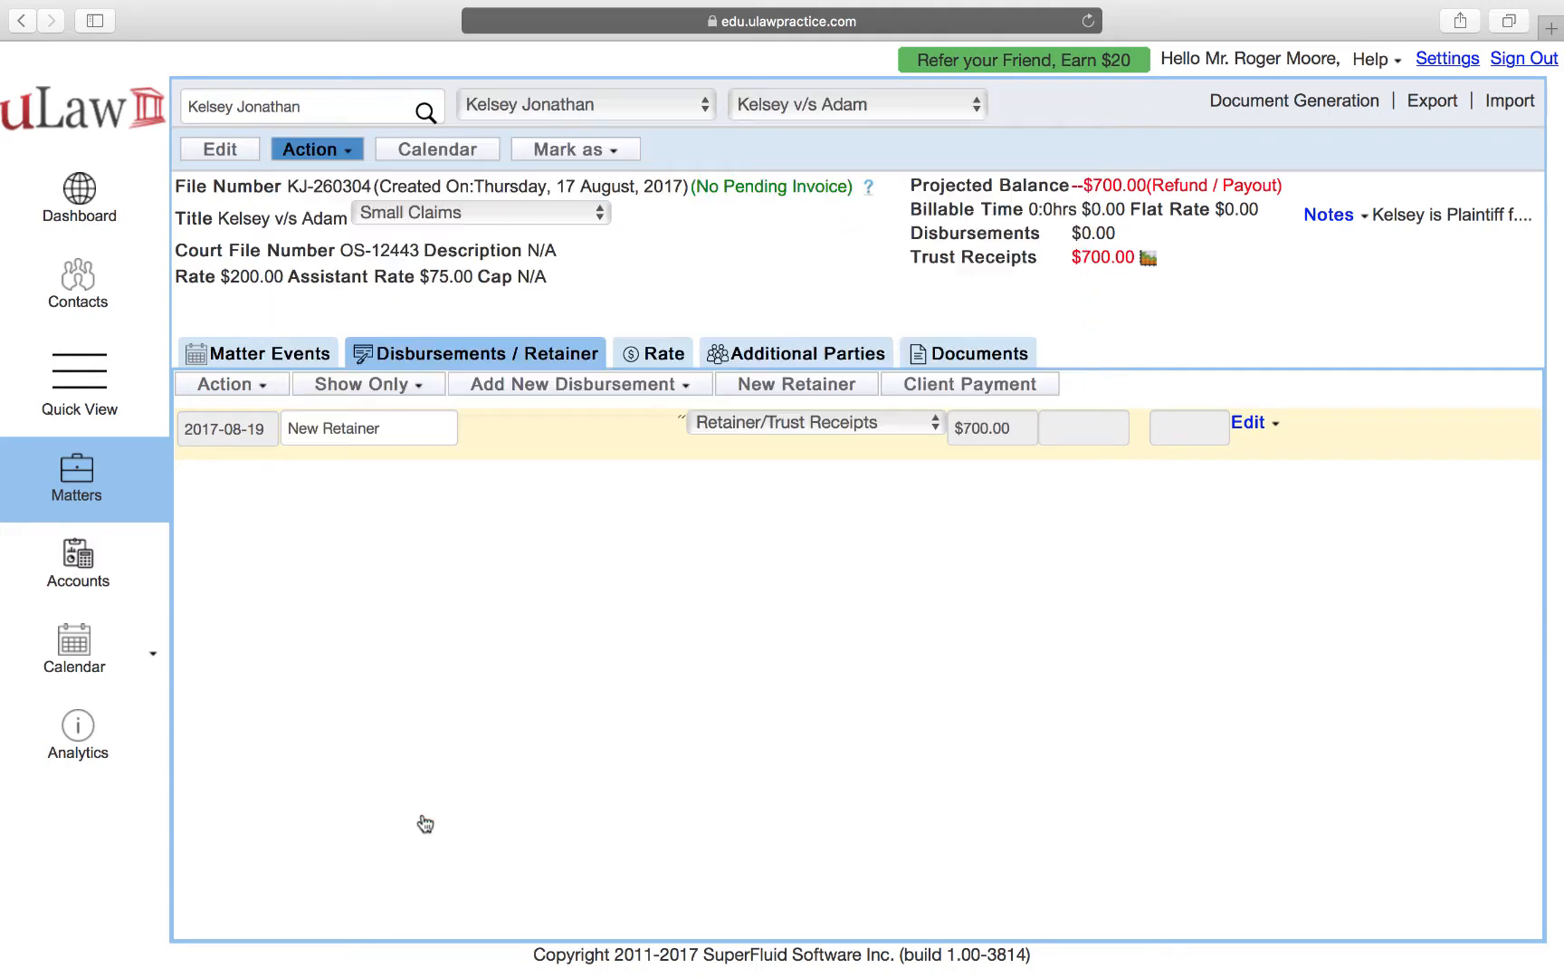